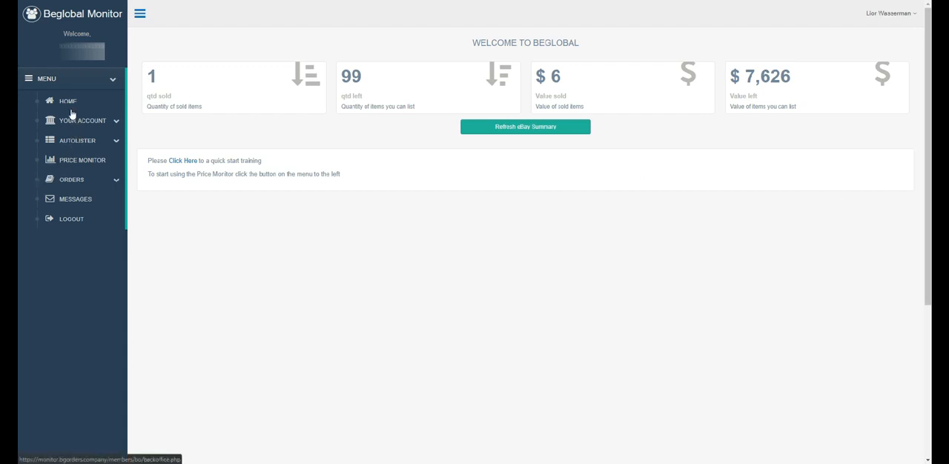
# Open the Price Monitor and expand its configuration to examine the break-even, automation and stock settings.
pyautogui.click(72, 162)
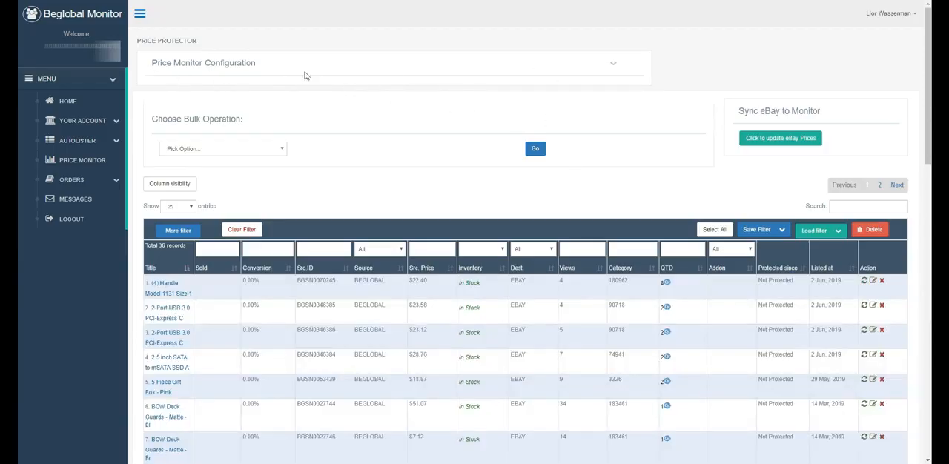
pyautogui.click(612, 65)
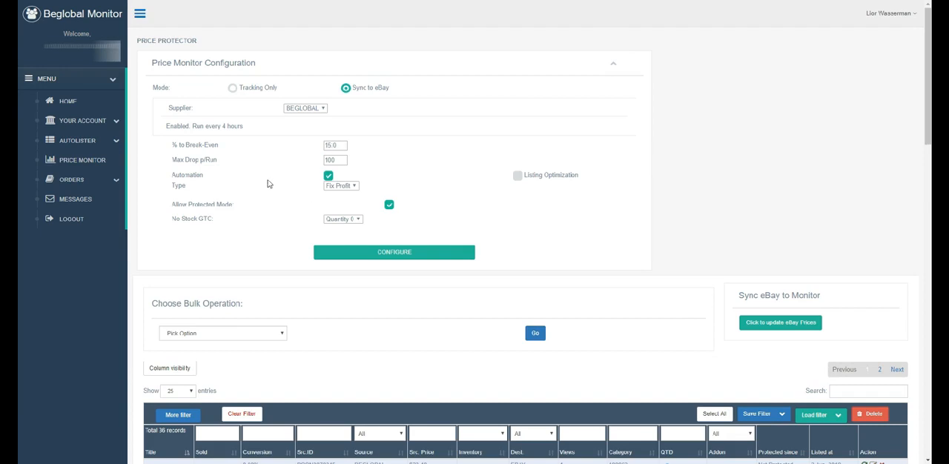
pyautogui.click(343, 146)
pyautogui.click(66, 160)
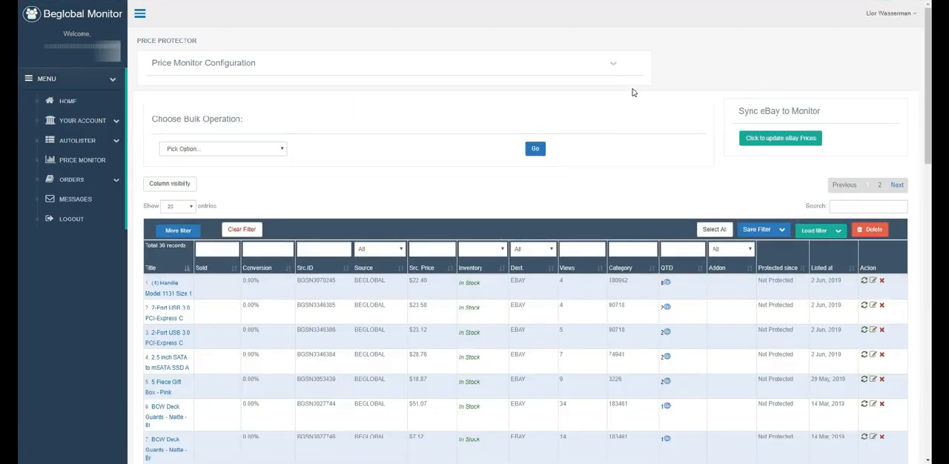
pyautogui.click(614, 68)
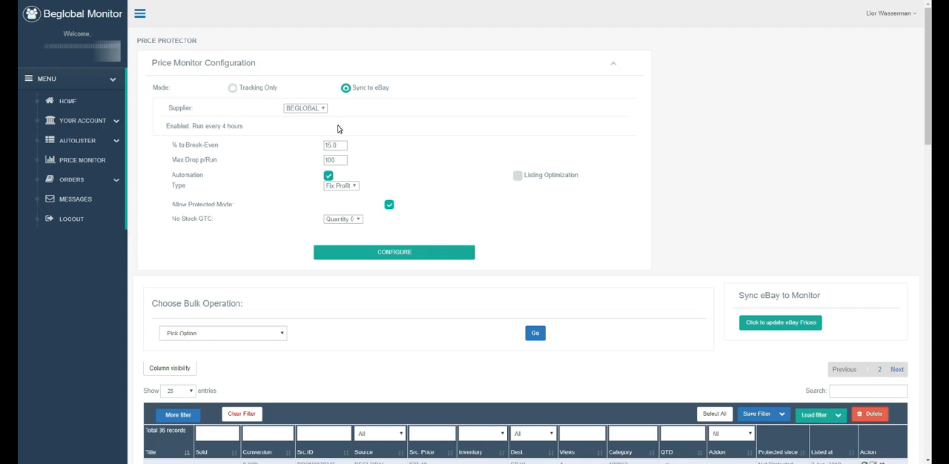
# In the Autolister, create a new pricing formula for the BEGLOBAL source and name it 1-200.
pyautogui.click(75, 147)
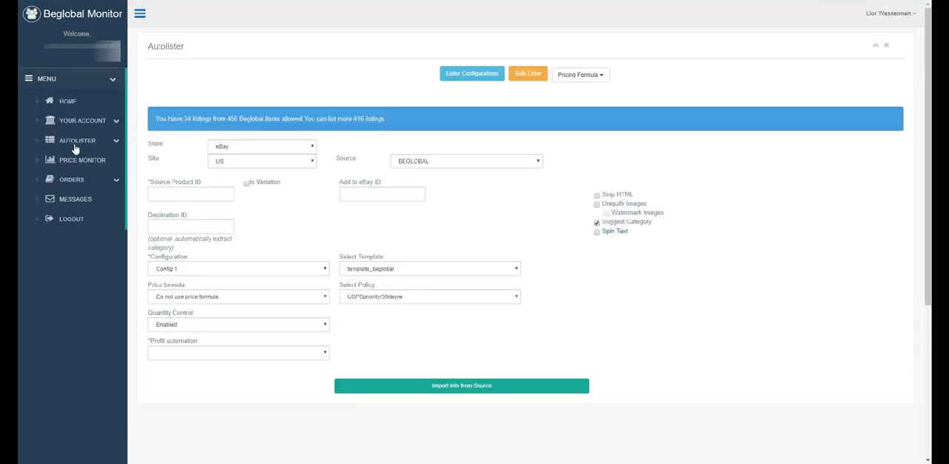
pyautogui.click(589, 76)
pyautogui.click(570, 93)
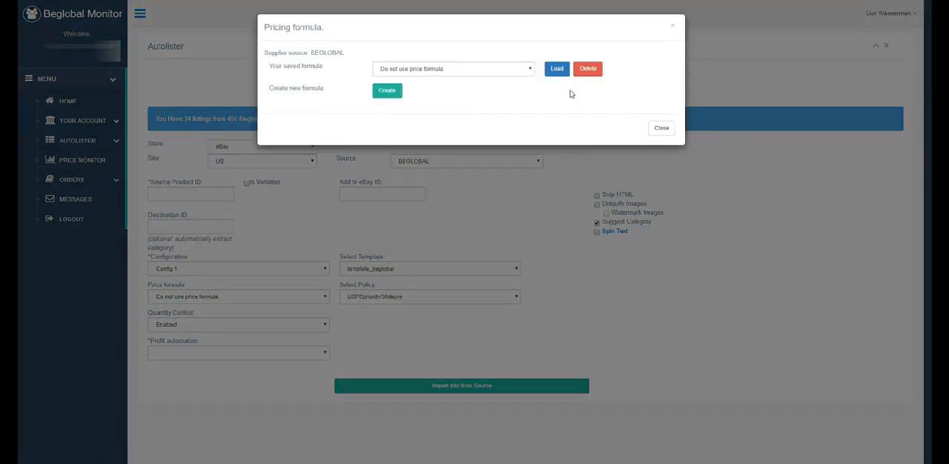
pyautogui.click(389, 95)
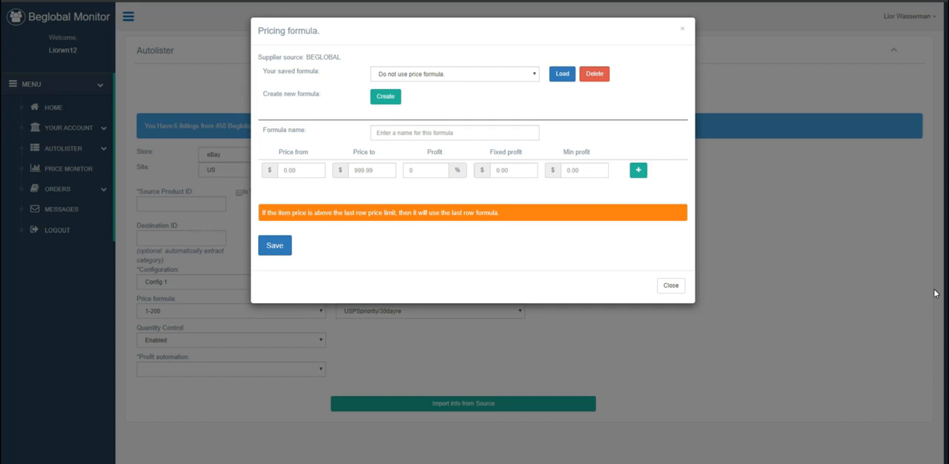
pyautogui.click(420, 133)
pyautogui.write('1-200')
# Set the first price range to $0–200 with 15% profit and a minimum profit of $1.
pyautogui.click(301, 169)
pyautogui.write('0')
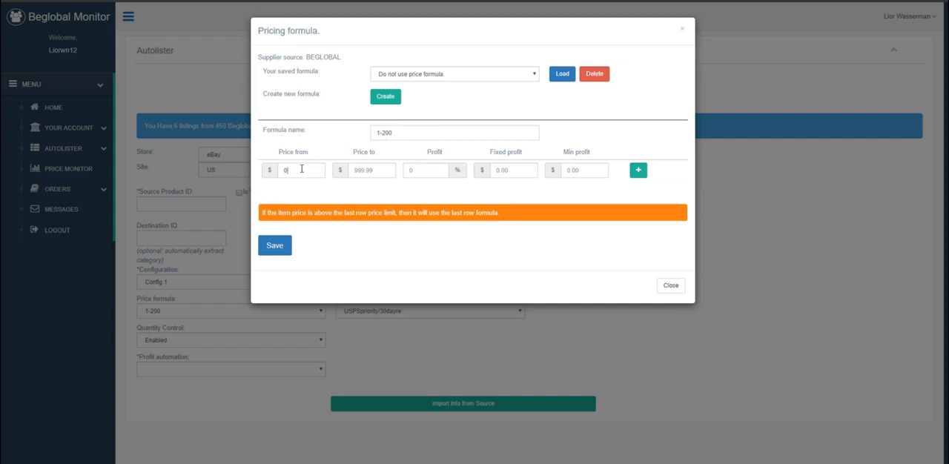
pyautogui.click(369, 169)
pyautogui.write('200')
pyautogui.click(425, 170)
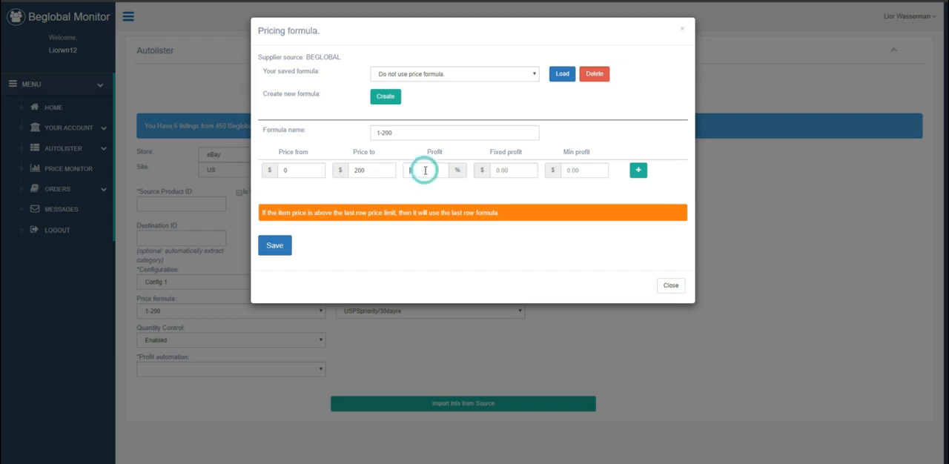
pyautogui.click(423, 173)
pyautogui.write('15')
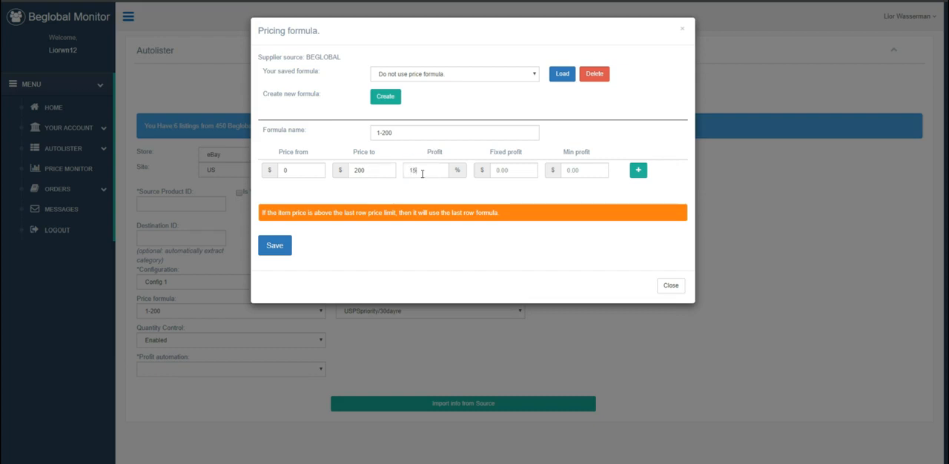
pyautogui.click(429, 188)
pyautogui.click(572, 171)
pyautogui.write('1')
# Add a second price range of $200.01–600 with 10% profit and a minimum profit of $0.
pyautogui.click(638, 175)
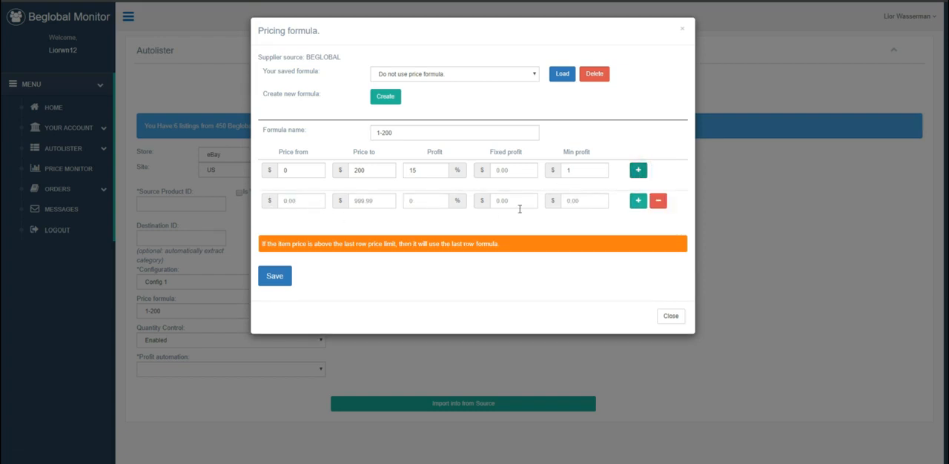
pyautogui.click(304, 201)
pyautogui.write('200.01')
pyautogui.click(387, 201)
pyautogui.write('600')
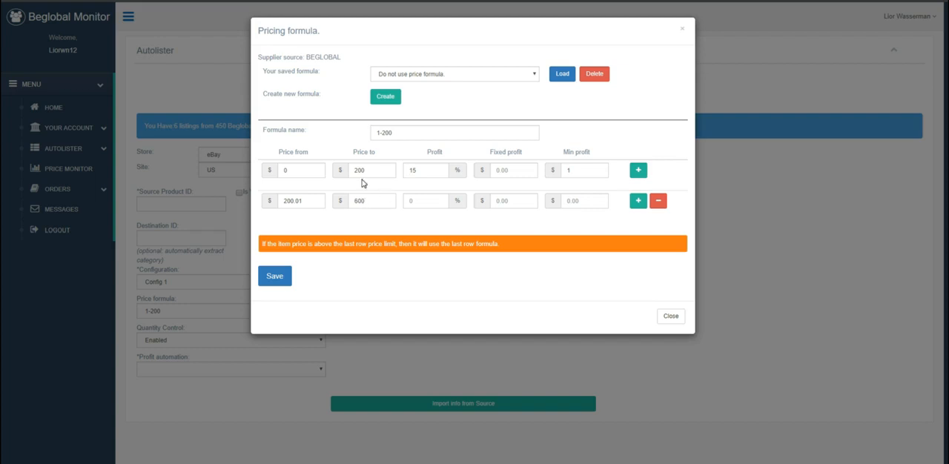
pyautogui.click(414, 199)
pyautogui.click(584, 202)
pyautogui.write('25')
pyautogui.click(572, 214)
pyautogui.moveTo(579, 203); pyautogui.dragTo(565, 201)
pyautogui.write('0')
pyautogui.click(564, 220)
# Add a third price range of $600.01–1000 with 5% profit and save the formula.
pyautogui.click(638, 201)
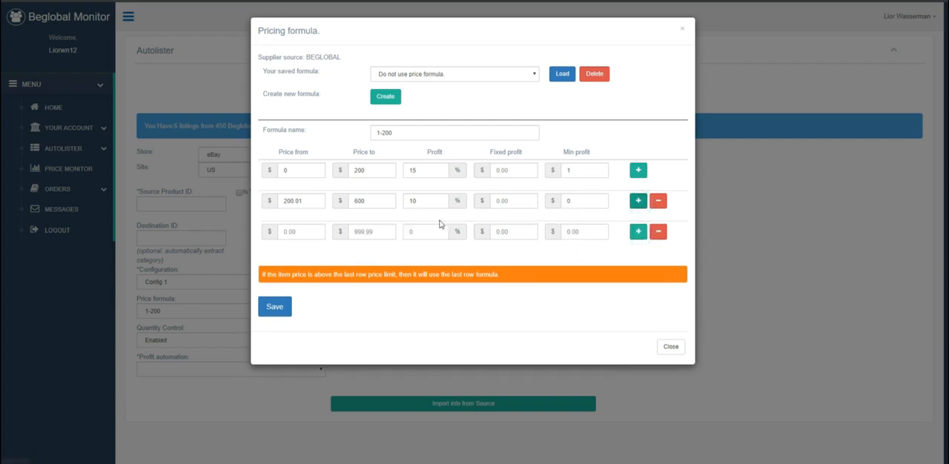
pyautogui.click(311, 234)
pyautogui.write('600.01')
pyautogui.click(379, 232)
pyautogui.write('1000')
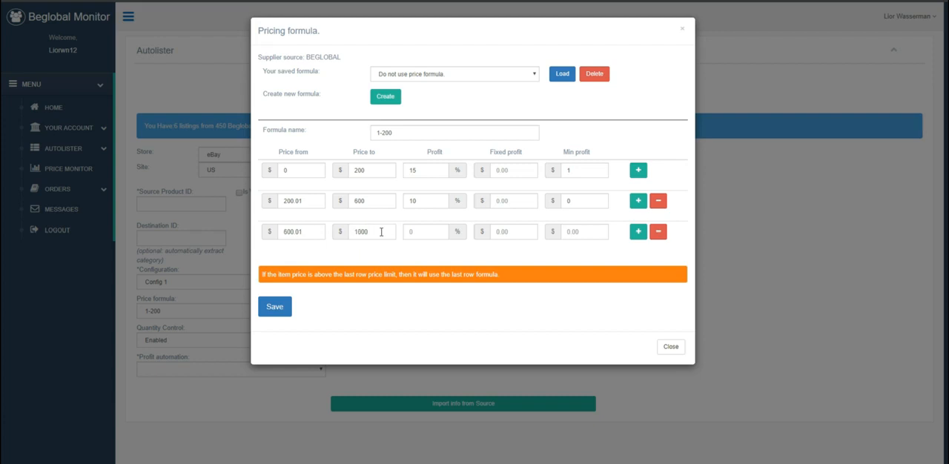
pyautogui.click(413, 228)
pyautogui.write('5')
pyautogui.click(441, 250)
pyautogui.click(272, 310)
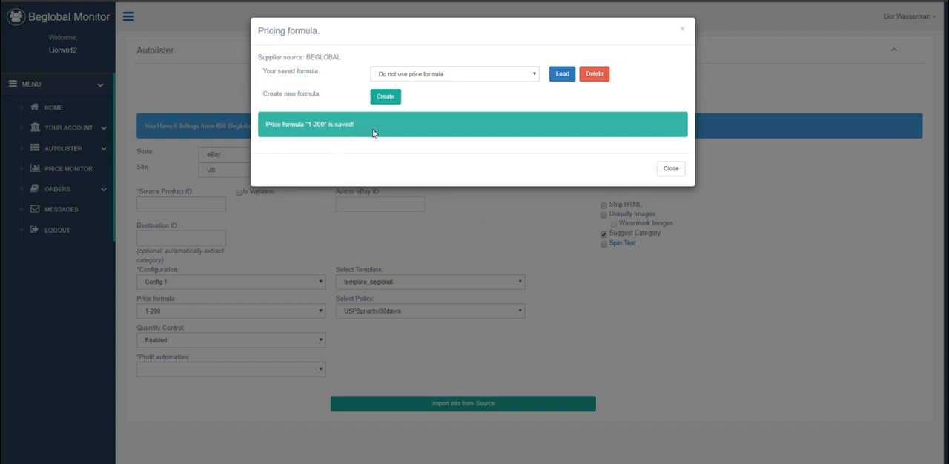
# Create another pricing formula and name it Fix Profit 25%, correcting the misspelled word.
pyautogui.click(390, 102)
pyautogui.click(391, 132)
pyautogui.write('F')
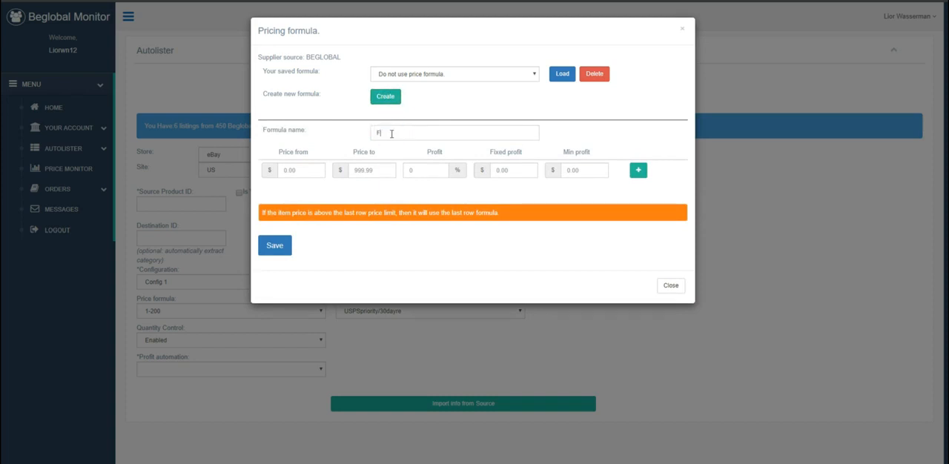
pyautogui.write('ix F')
pyautogui.write('rofit')
pyautogui.write('it')
pyautogui.press('BackSpace')
pyautogui.press('BackSpace')
pyautogui.press('BackSpace')
pyautogui.press('BackSpace')
pyautogui.press('BackSpace')
pyautogui.write('fit 25%')
pyautogui.rightClick(399, 135)
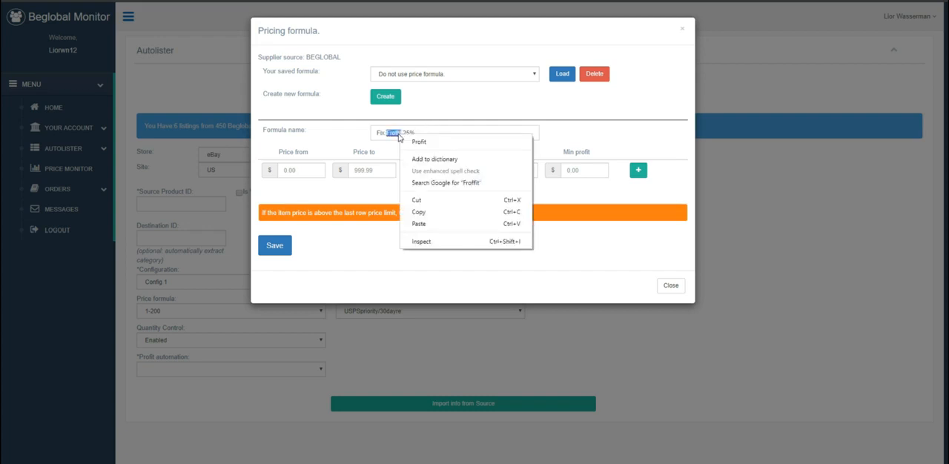
pyautogui.click(412, 142)
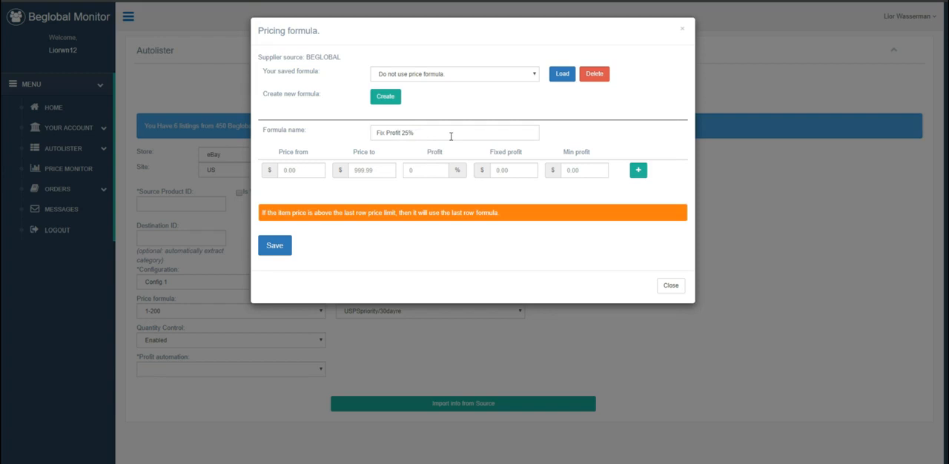
# Set the formula's price range to $0–500 with 25% profit and save it.
pyautogui.click(302, 171)
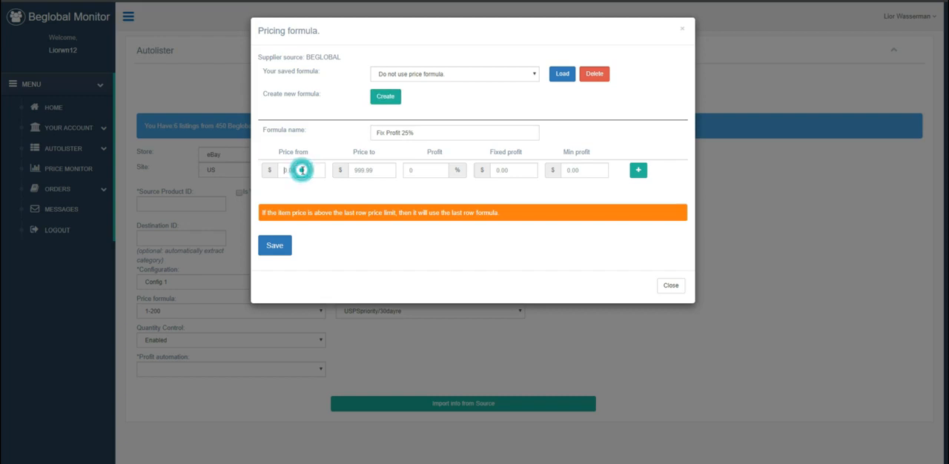
pyautogui.write('0')
pyautogui.click(367, 172)
pyautogui.write('500')
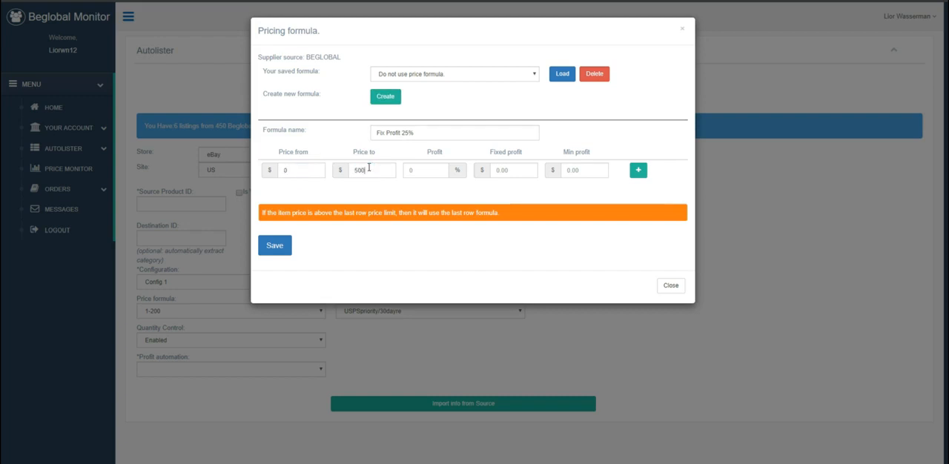
pyautogui.click(415, 167)
pyautogui.write('25')
pyautogui.click(425, 194)
pyautogui.click(276, 245)
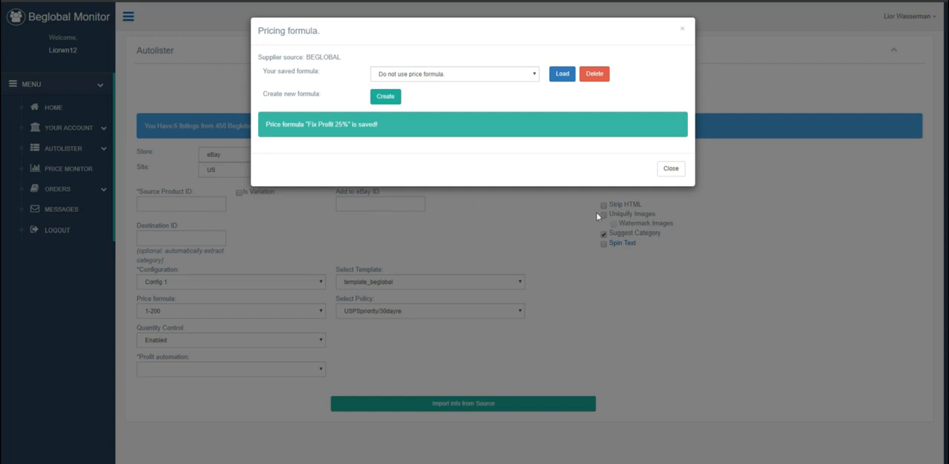
# Create another new pricing formula and name it LLDR.
pyautogui.click(387, 98)
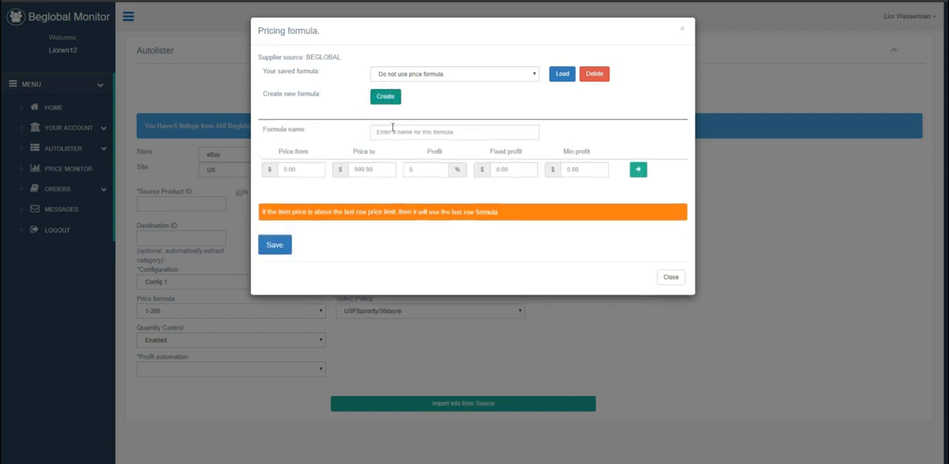
pyautogui.click(394, 133)
pyautogui.write('LLDR')
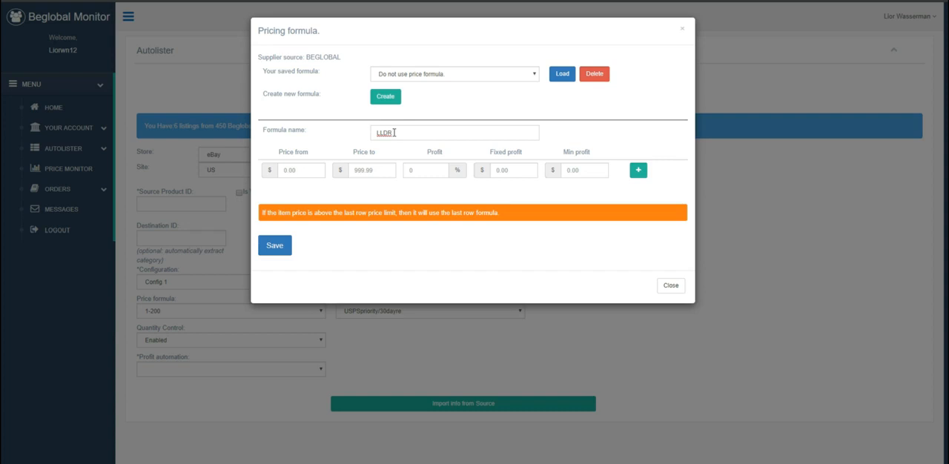
# Set the formula's price range to $0–500 with 0.01% profit and save it.
pyautogui.click(311, 169)
pyautogui.write('0')
pyautogui.click(374, 169)
pyautogui.write('50202')
pyautogui.press('BackSpace')
pyautogui.press('BackSpace')
pyautogui.press('BackSpace')
pyautogui.write('0')
pyautogui.click(417, 171)
pyautogui.write('0.00')
pyautogui.press('BackSpace')
pyautogui.write('1')
pyautogui.click(447, 190)
pyautogui.click(274, 246)
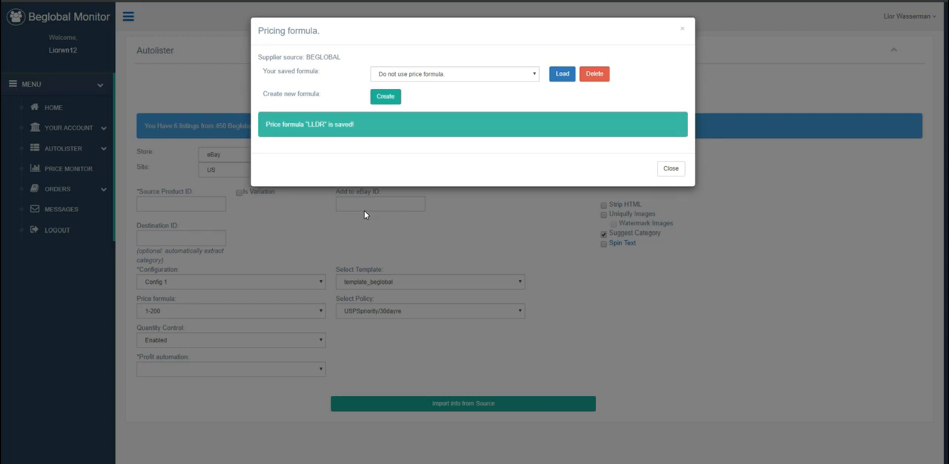
# Create another new pricing formula and name it example1.
pyautogui.click(376, 100)
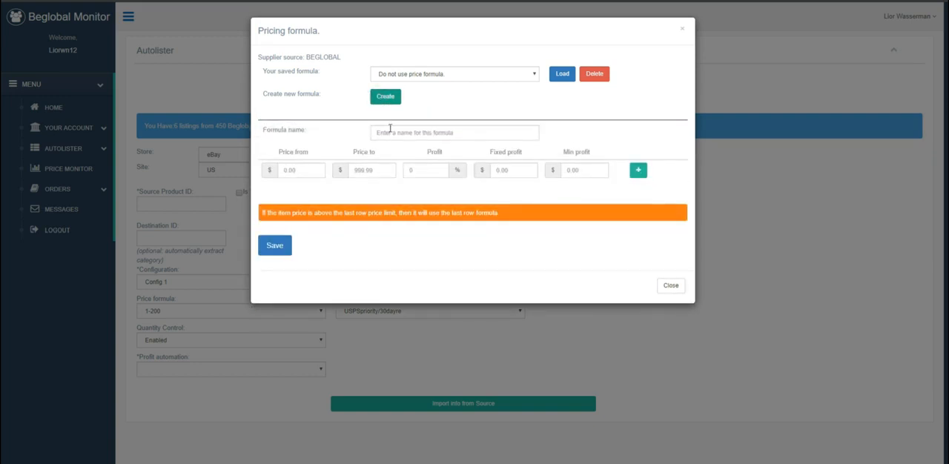
pyautogui.click(390, 132)
pyautogui.write('example1')
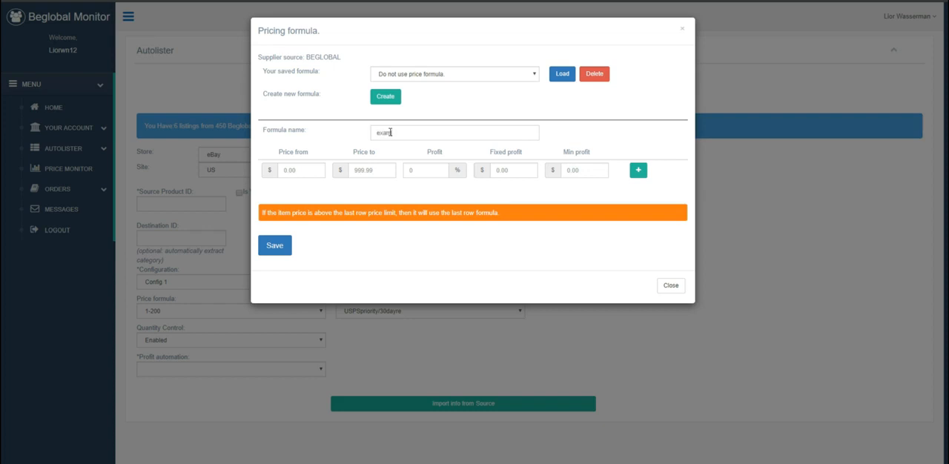
# Set the first price range to $0–100 with 15% profit.
pyautogui.click(313, 172)
pyautogui.write('0')
pyautogui.click(375, 171)
pyautogui.write('100')
pyautogui.click(429, 169)
# Add a second price range of $100.01–200 with 13% profit.
pyautogui.click(638, 170)
pyautogui.click(297, 200)
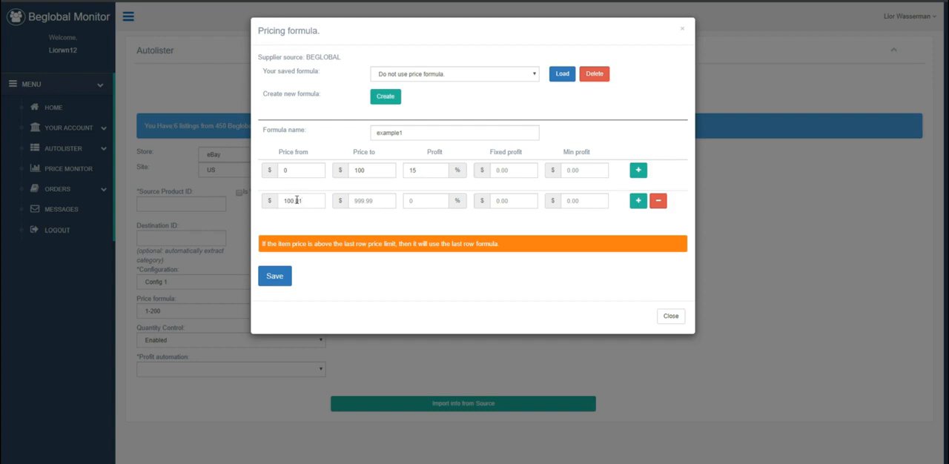
pyautogui.click(389, 201)
pyautogui.write('200')
pyautogui.click(426, 201)
pyautogui.click(425, 223)
# Add a third price range starting at $200.01 with an upper limit, then save the formula and close the pricing formula dialog.
pyautogui.click(639, 206)
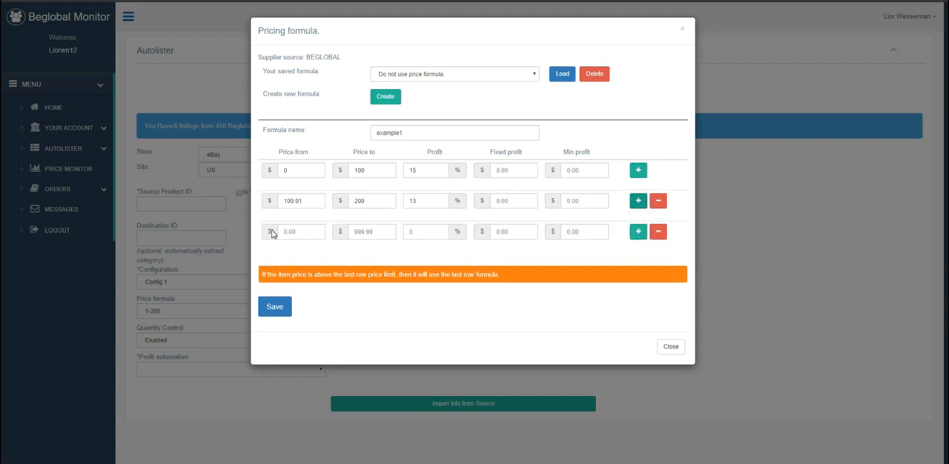
pyautogui.click(293, 231)
pyautogui.write('200.01')
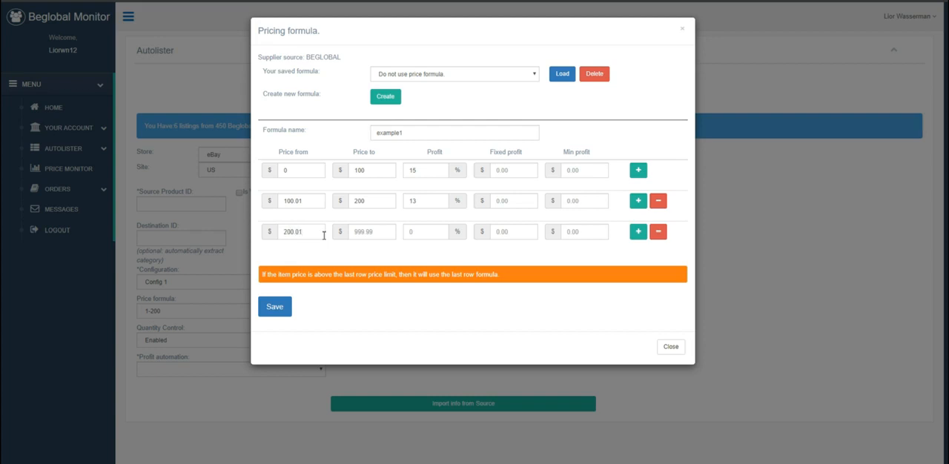
pyautogui.click(369, 232)
pyautogui.write('500')
pyautogui.click(285, 305)
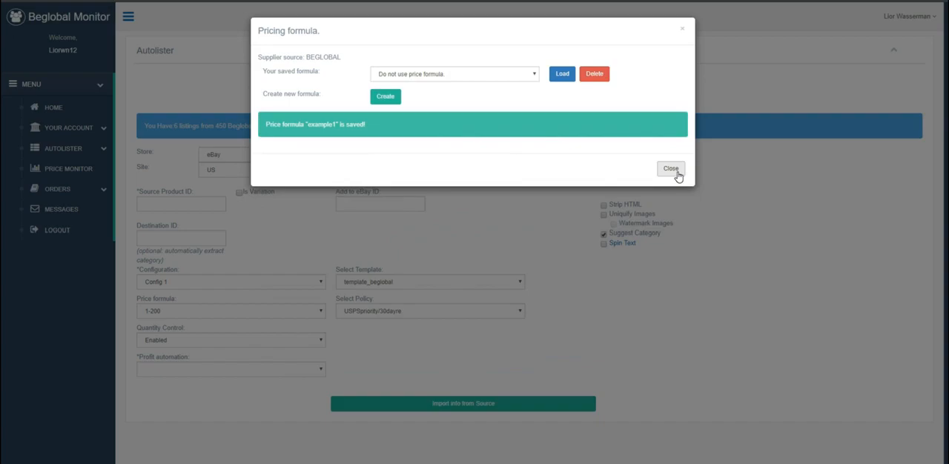
pyautogui.click(670, 170)
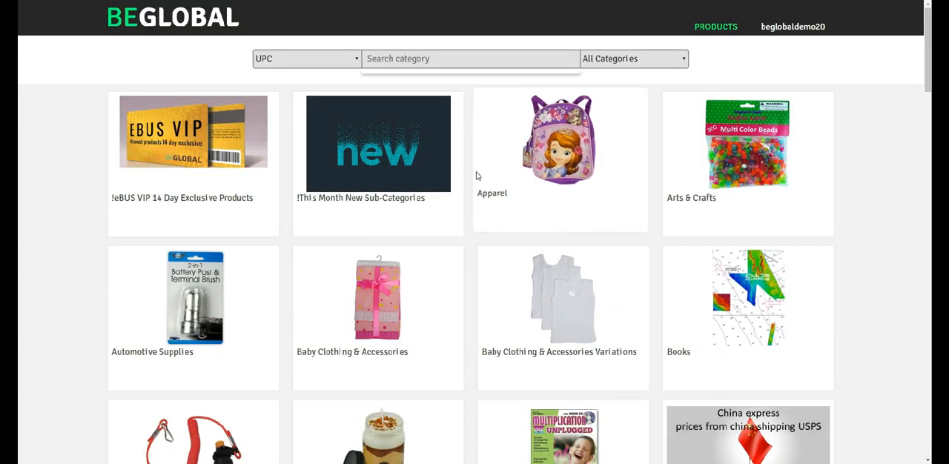
# Open the Backpacks subcategory within the Luggage category of the BEGLOBAL catalog.
pyautogui.scroll(-2, 490, 267)
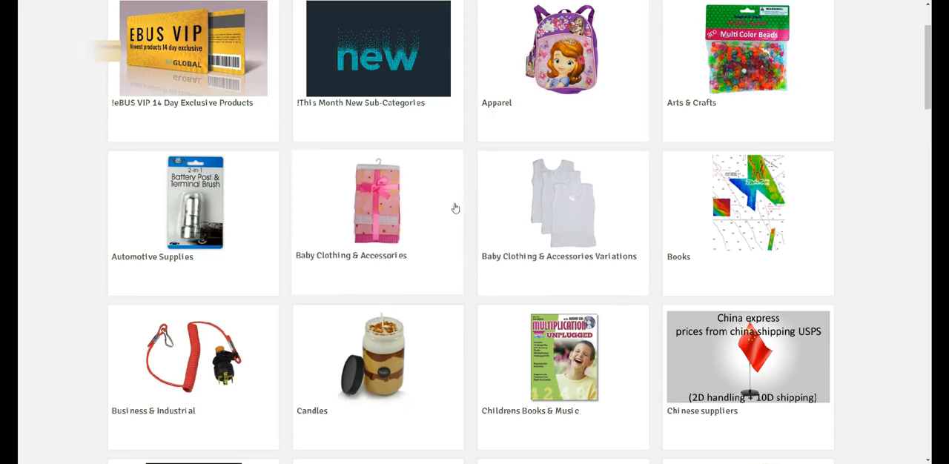
pyautogui.scroll(-5, 455, 207)
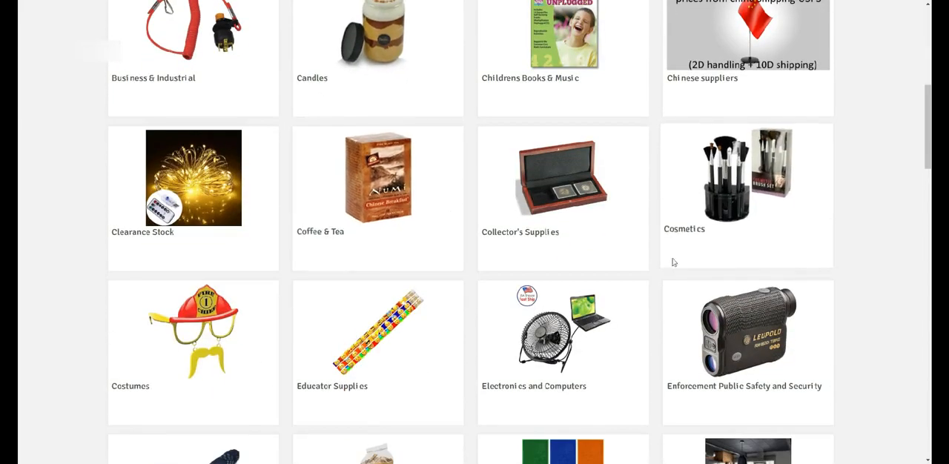
pyautogui.scroll(-2, 471, 223)
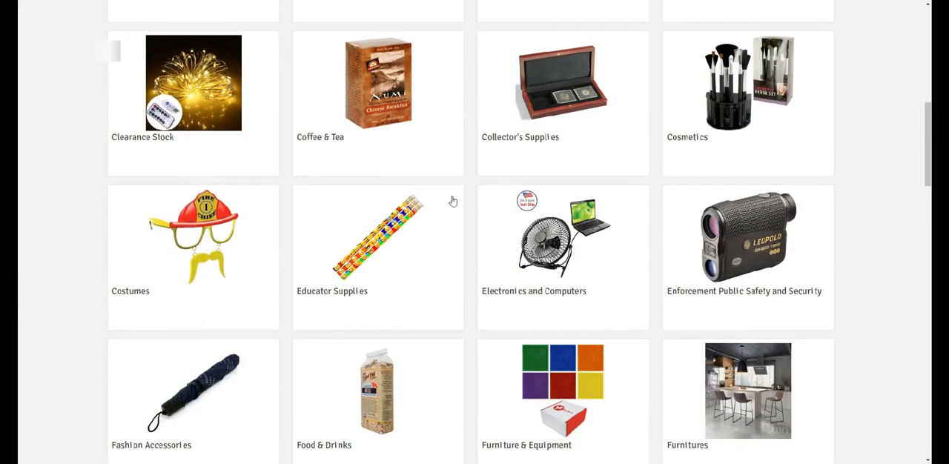
pyautogui.scroll(-3, 434, 203)
pyautogui.scroll(-3, 444, 204)
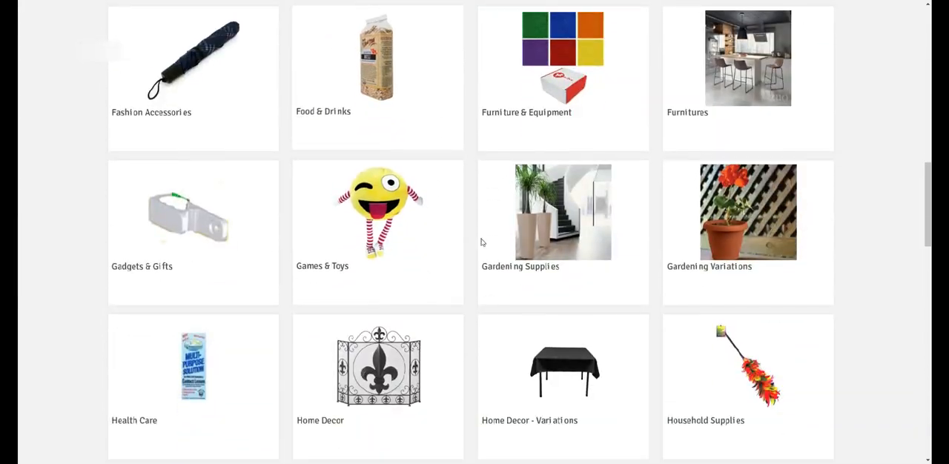
pyautogui.scroll(-3, 485, 197)
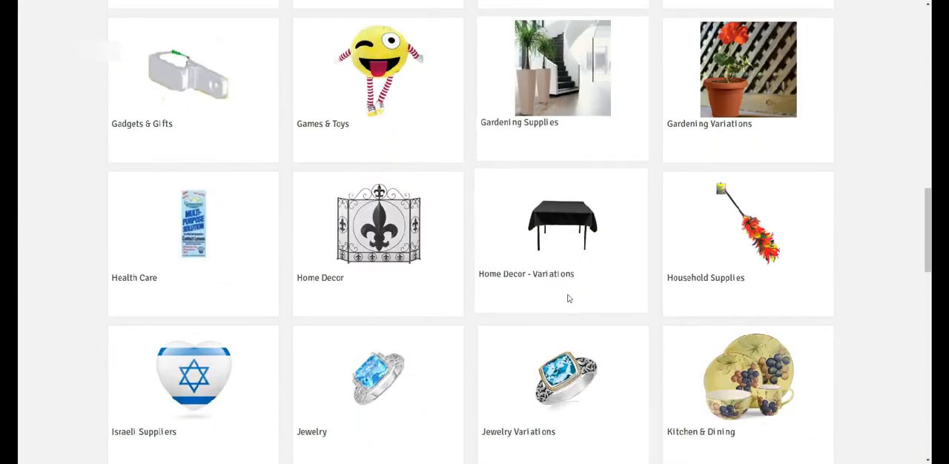
pyautogui.scroll(-6, 483, 242)
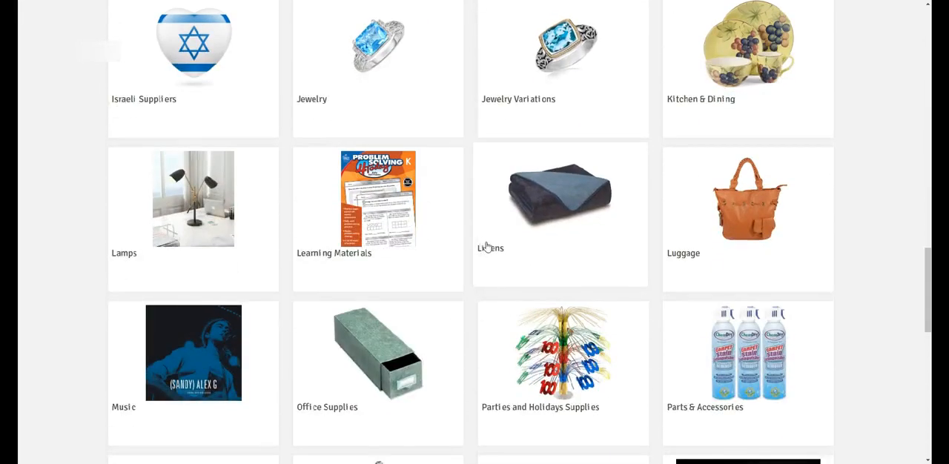
pyautogui.scroll(-3, 485, 243)
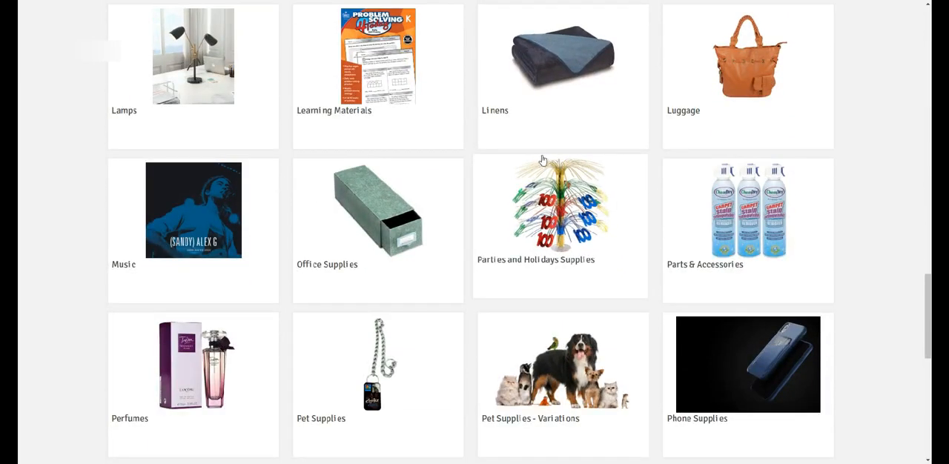
pyautogui.click(694, 117)
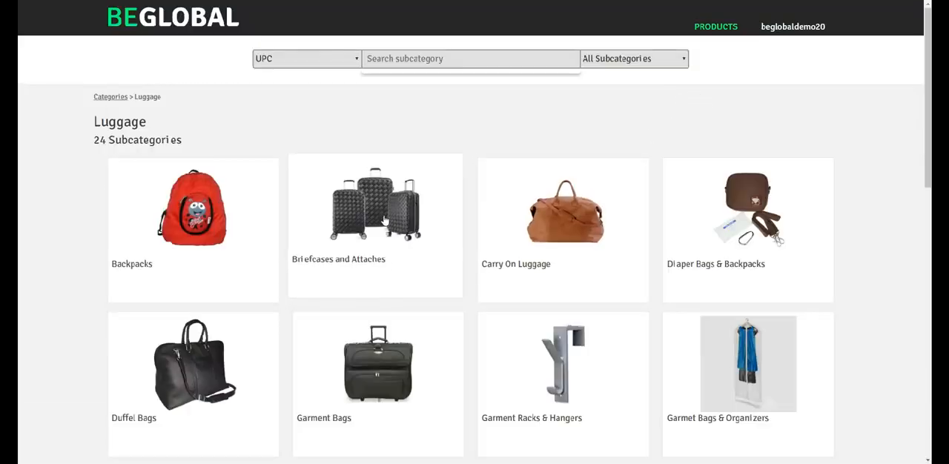
pyautogui.click(191, 215)
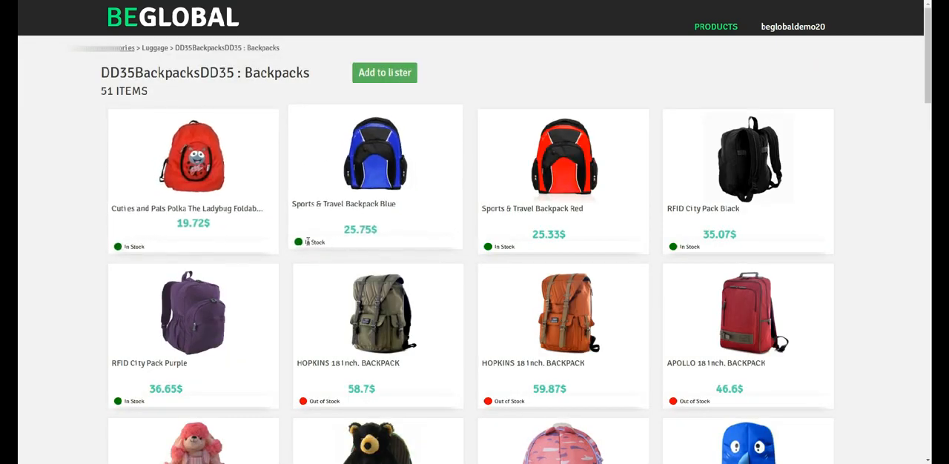
# Review the Backpacks subcategory's products and add the whole subcategory to the lister.
pyautogui.scroll(-2, 364, 247)
pyautogui.scroll(-10, 352, 275)
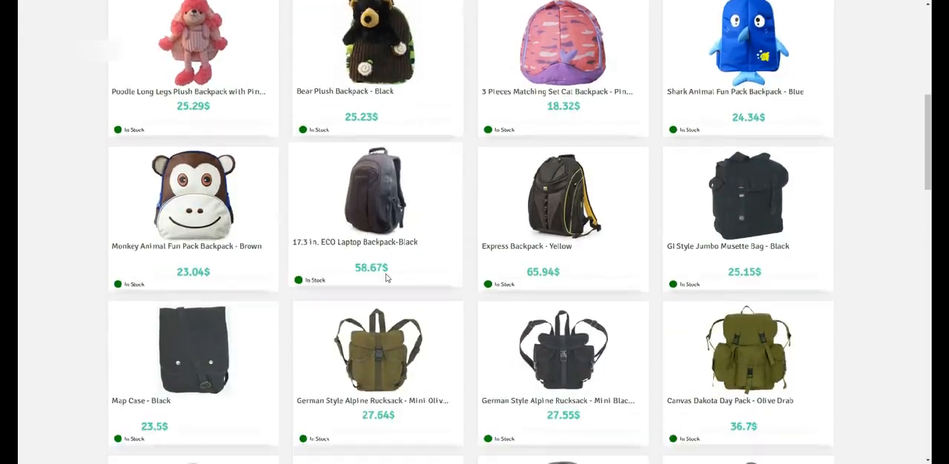
pyautogui.scroll(-12, 389, 277)
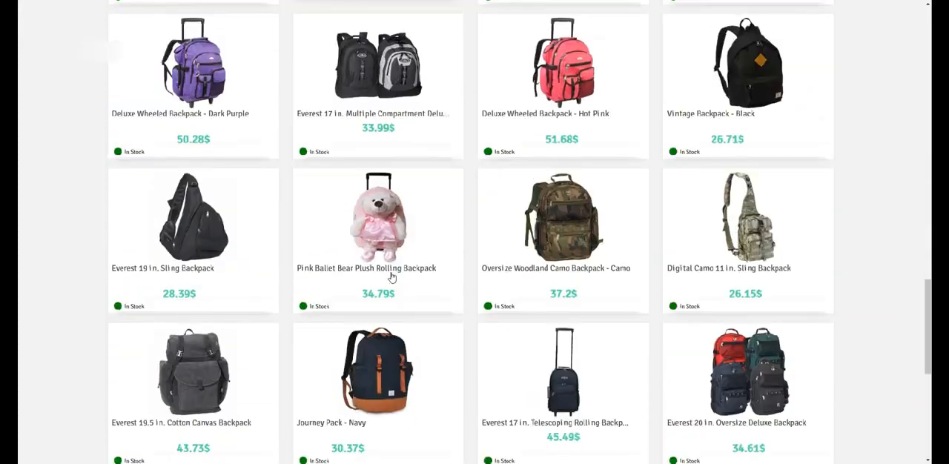
pyautogui.scroll(12, 311, 297)
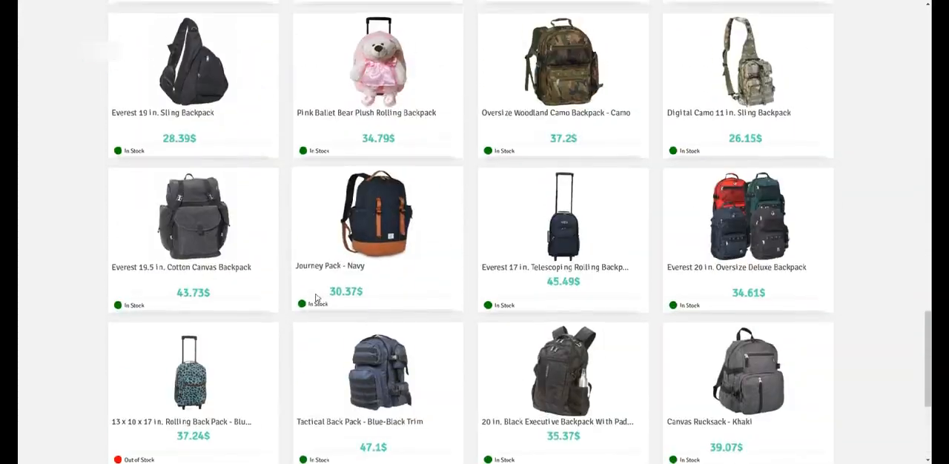
pyautogui.scroll(10, 315, 290)
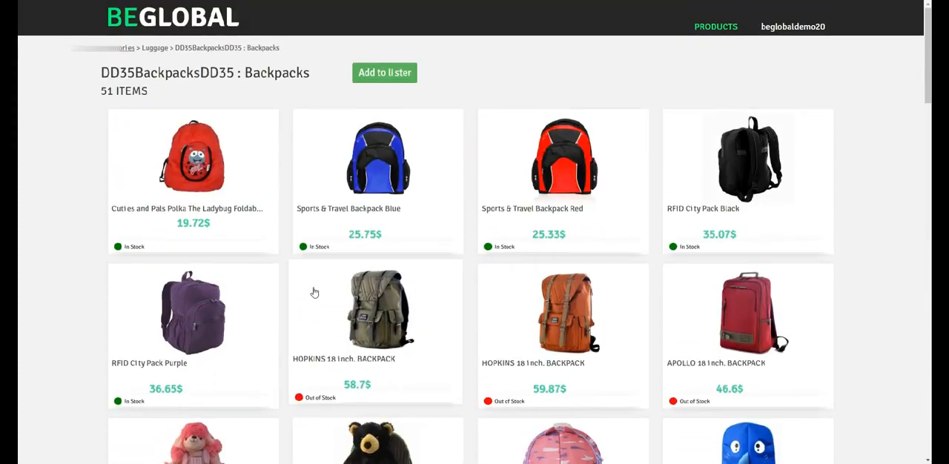
pyautogui.click(387, 77)
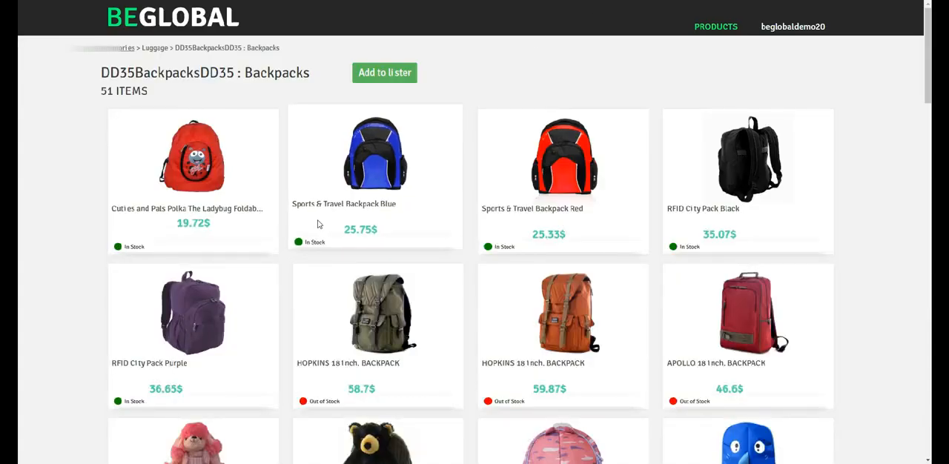
# Compare the backpack products in the BEGLOBAL catalog with the product ID list in the Autolister, through to the last entry.
pyautogui.scroll(-5, 318, 220)
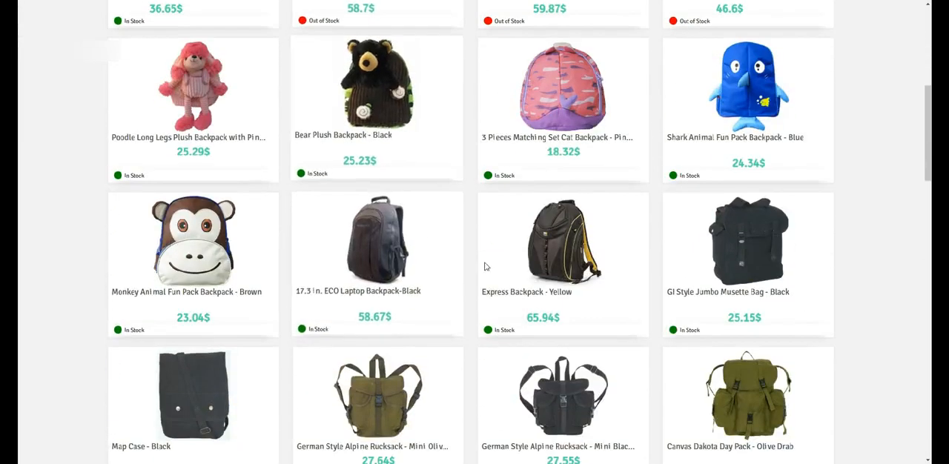
pyautogui.scroll(-8, 486, 267)
pyautogui.scroll(-10, 376, 242)
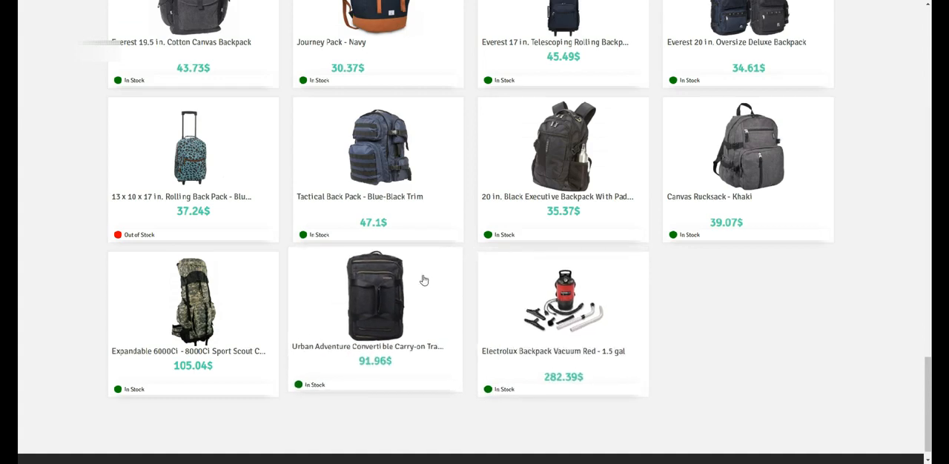
pyautogui.scroll(3, 326, 326)
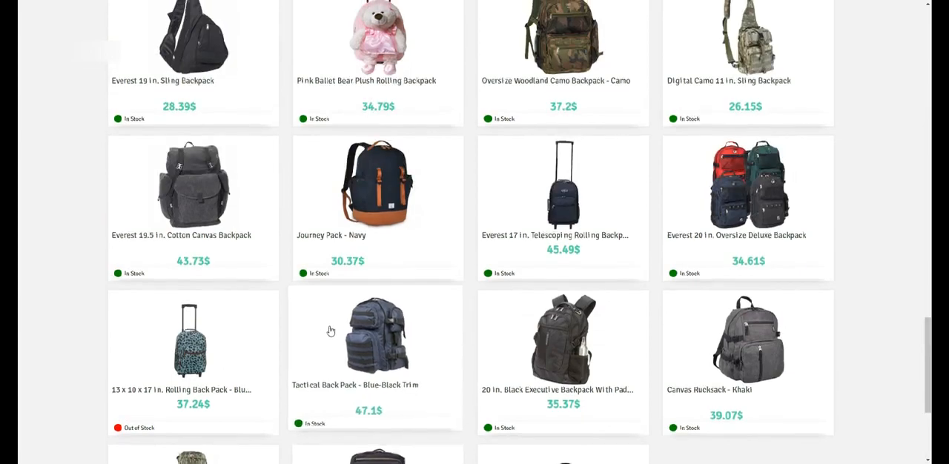
pyautogui.scroll(20, 334, 327)
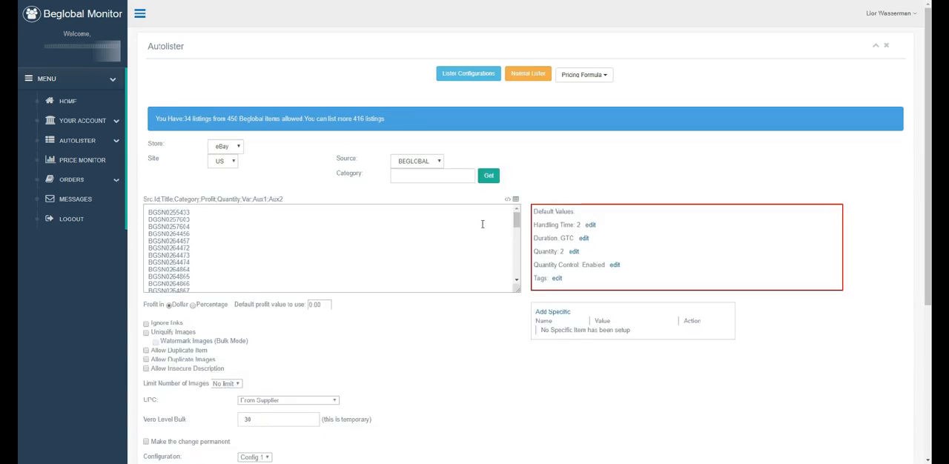
pyautogui.moveTo(516, 224); pyautogui.dragTo(506, 271)
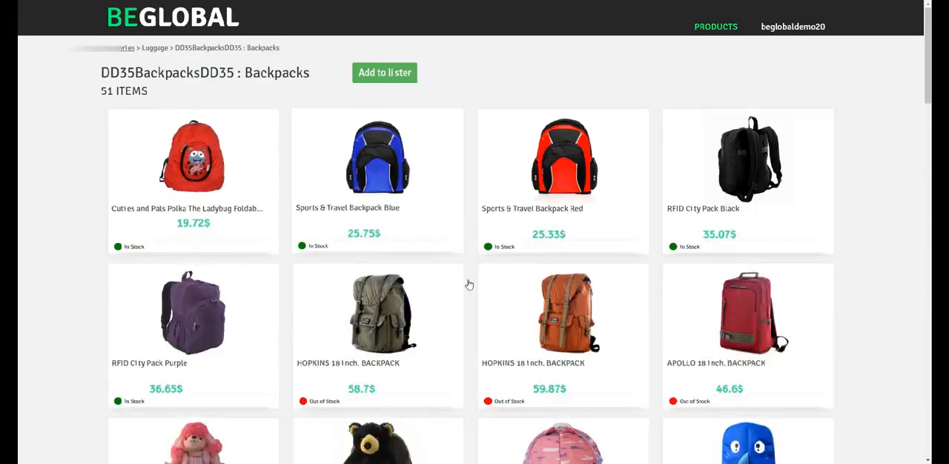
# Open the Electrolux Backpack Vacuum Red - 1.5 gal product page in the BEGLOBAL catalog and highlight the end of its product ID.
pyautogui.scroll(-10, 466, 282)
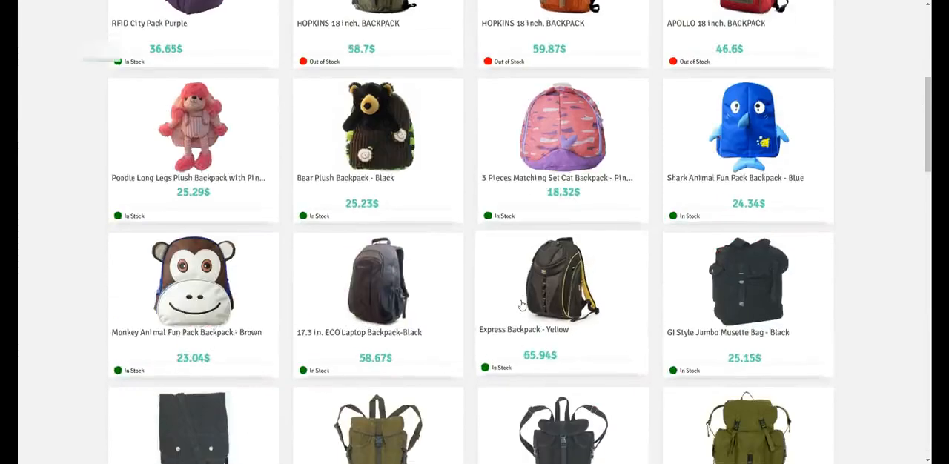
pyautogui.scroll(-10, 579, 305)
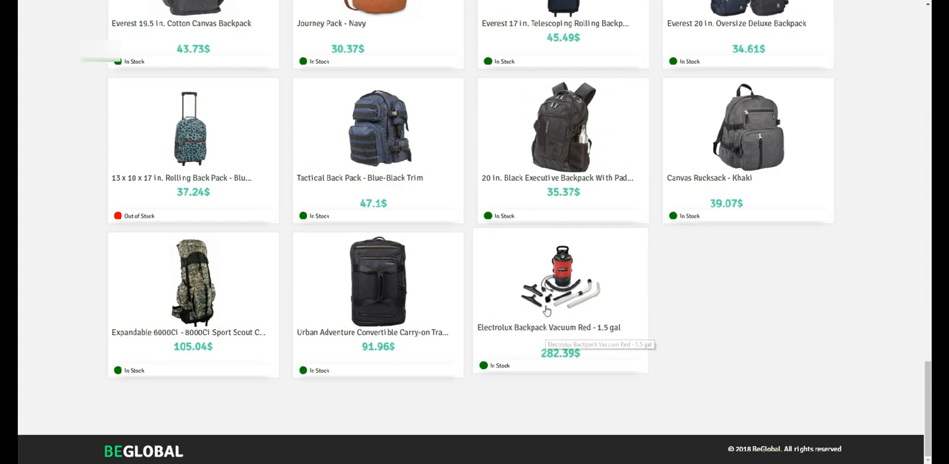
pyautogui.click(559, 298)
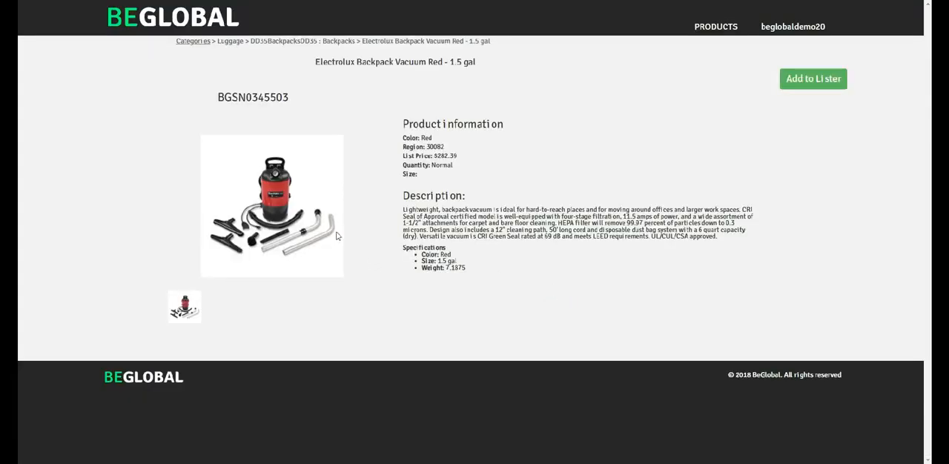
pyautogui.moveTo(269, 97); pyautogui.dragTo(289, 98)
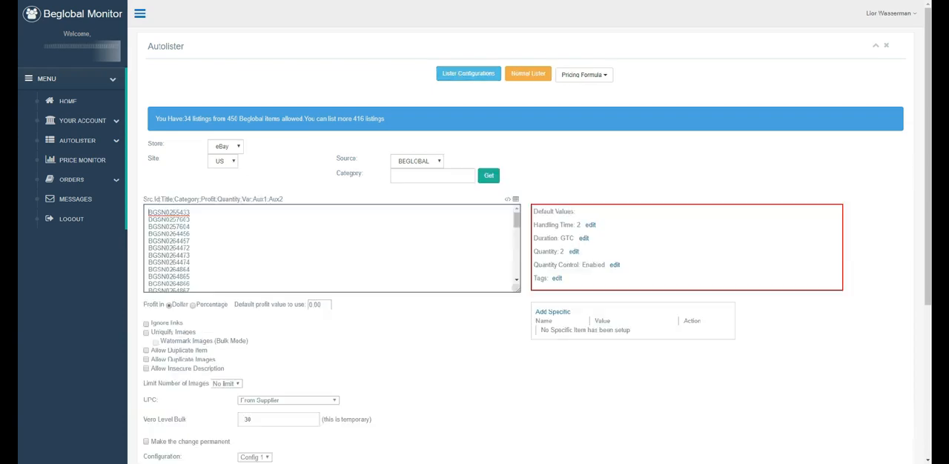
# Switch to the Autolister and remove product ID BGSN0345503 from the end of the product list.
pyautogui.moveTo(516, 220); pyautogui.dragTo(483, 279)
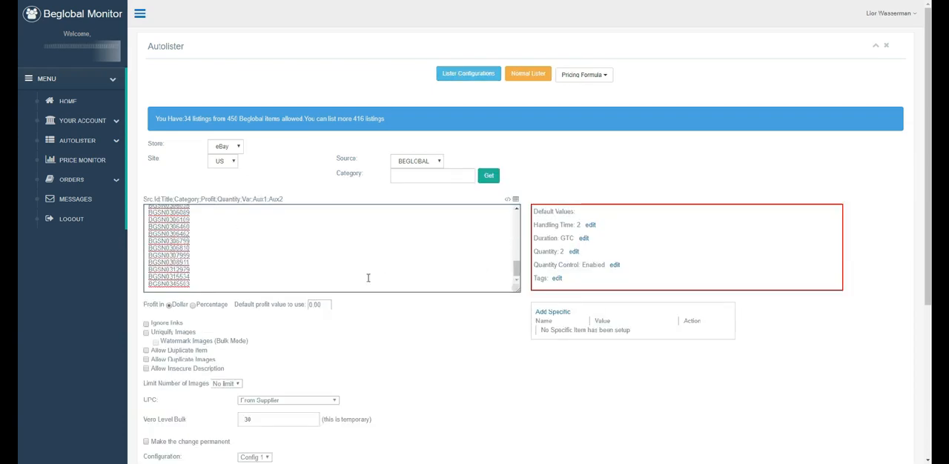
pyautogui.click(197, 285)
pyautogui.press('BackSpace')
pyautogui.press('BackSpace')
pyautogui.press('BackSpace')
pyautogui.press('BackSpace')
pyautogui.press('BackSpace')
pyautogui.press('BackSpace')
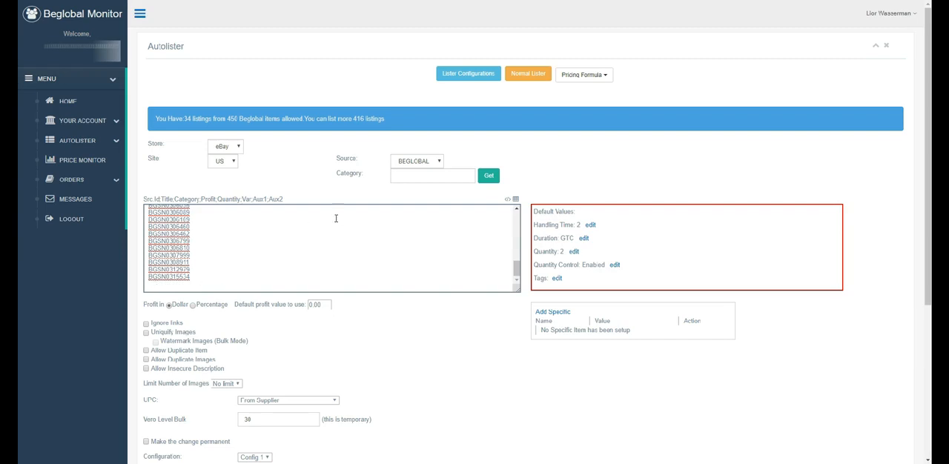
pyautogui.moveTo(516, 270); pyautogui.dragTo(510, 213)
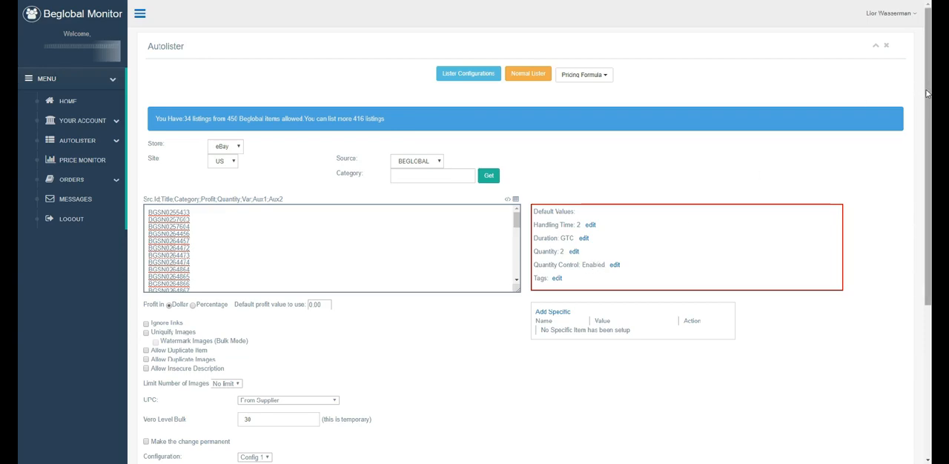
# Set the price formula for the bulk listing to 1-200.
pyautogui.scroll(-3, 926, 94)
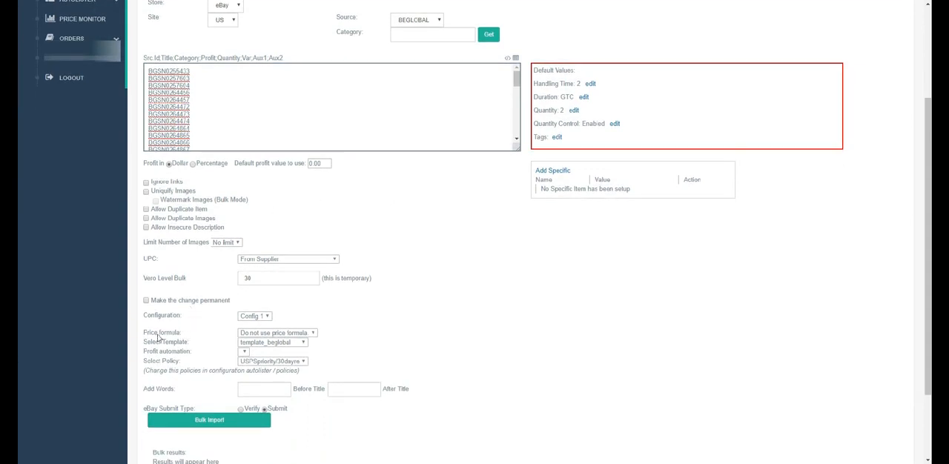
pyautogui.click(313, 335)
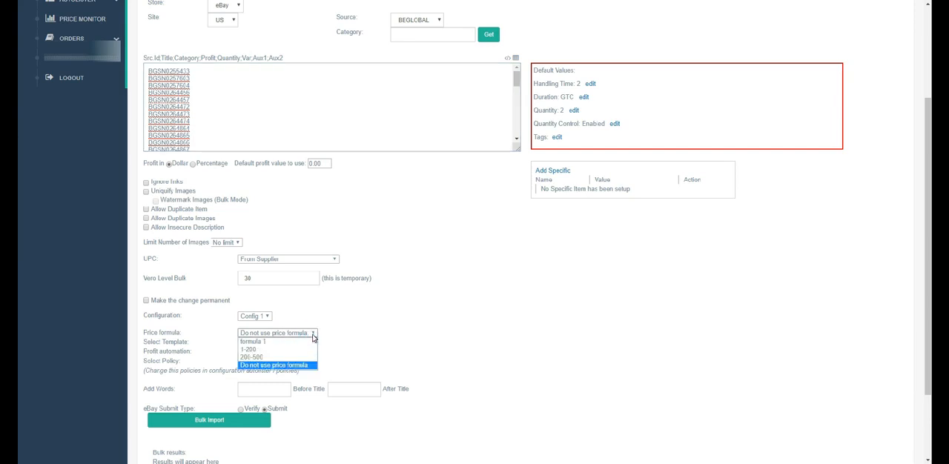
pyautogui.click(250, 352)
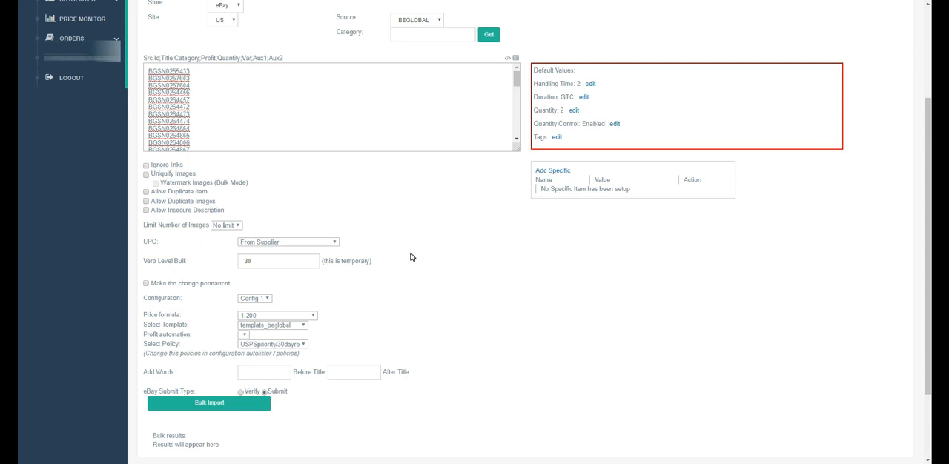
# Set the listing template to PRO Template1 from Your Templates and choose the USPSpriority/30dayre policy.
pyautogui.click(279, 327)
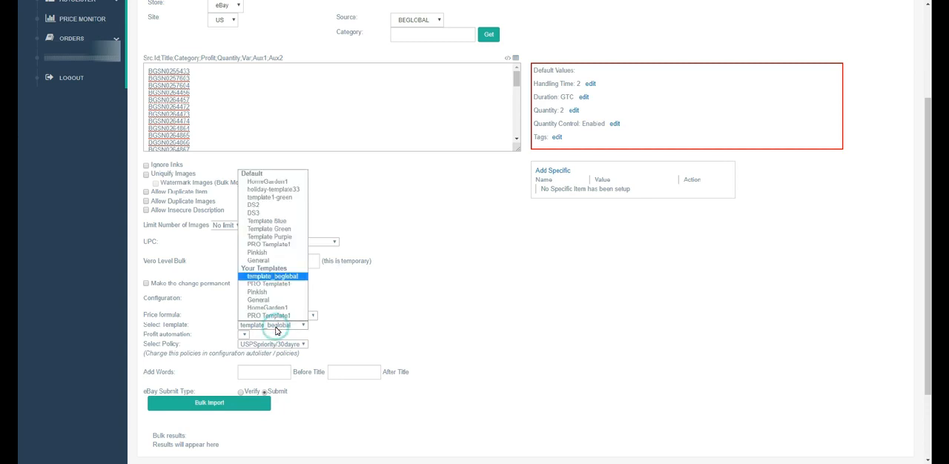
pyautogui.click(274, 285)
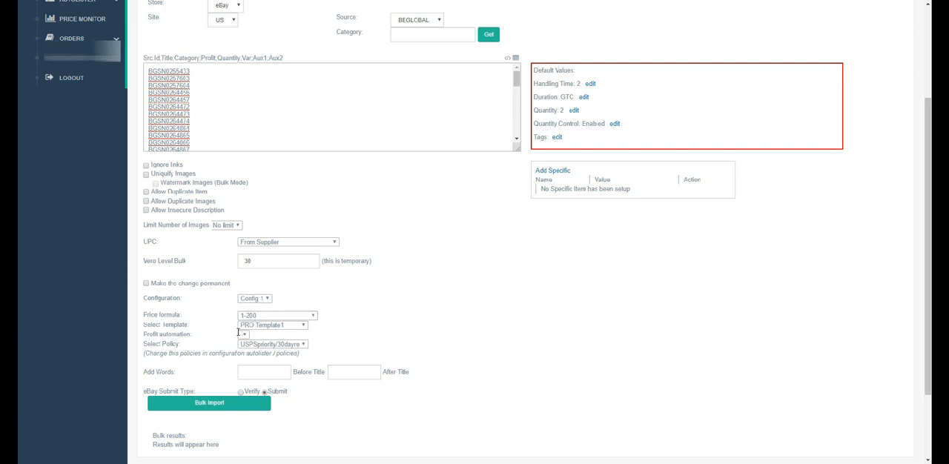
pyautogui.click(279, 346)
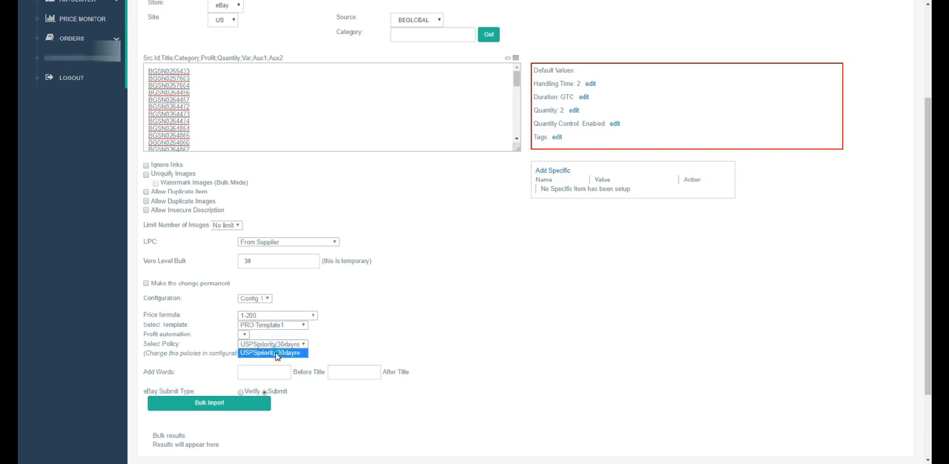
pyautogui.click(275, 352)
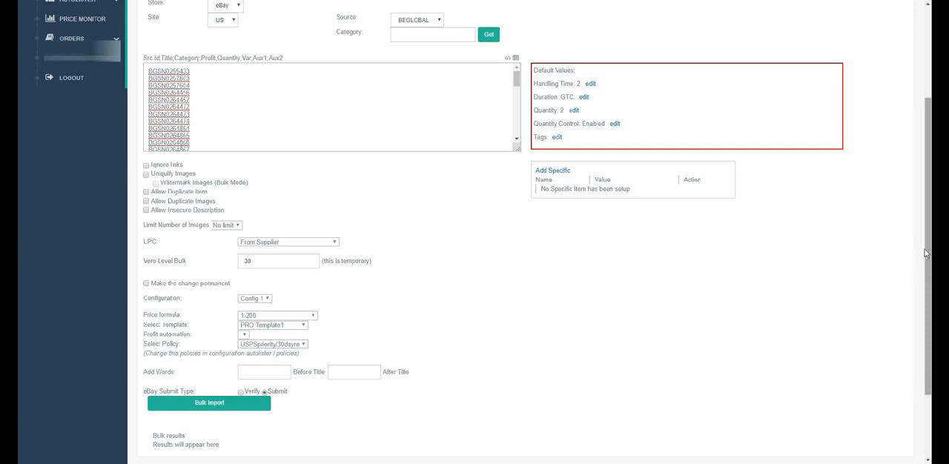
# Check the Backpacks subcategory in the BEGLOBAL catalog again and return to the Autolister's bulk import settings.
pyautogui.scroll(-1, 926, 254)
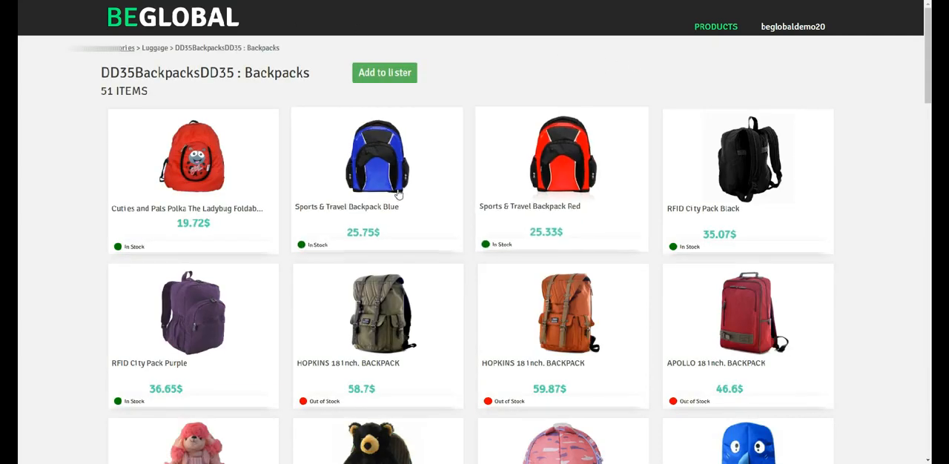
pyautogui.click(378, 182)
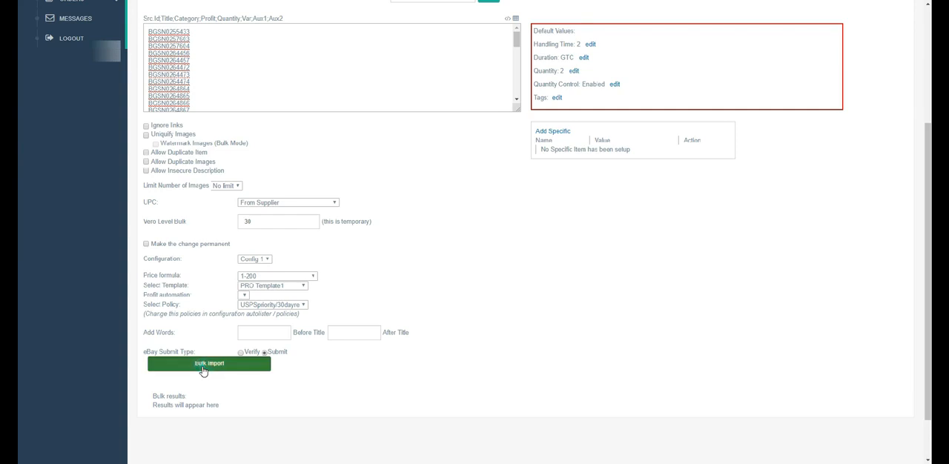
# Start the bulk import of the product list with the Submit type and confirm it.
pyautogui.click(204, 365)
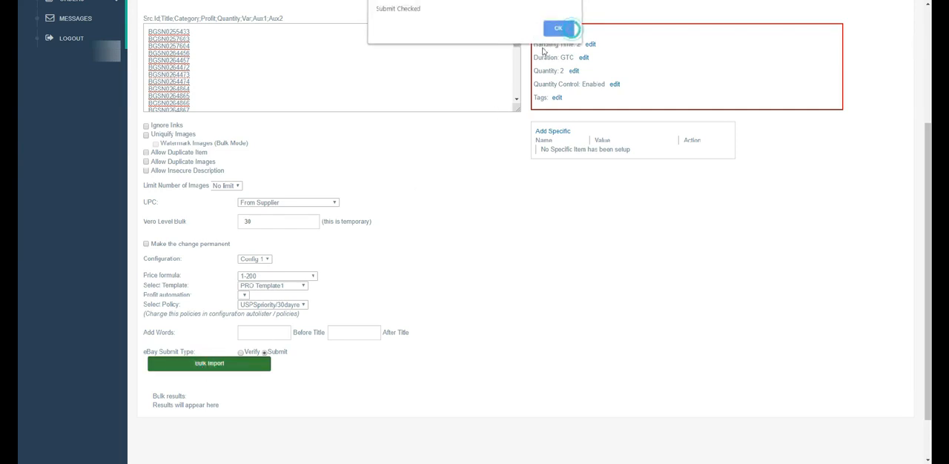
pyautogui.click(557, 30)
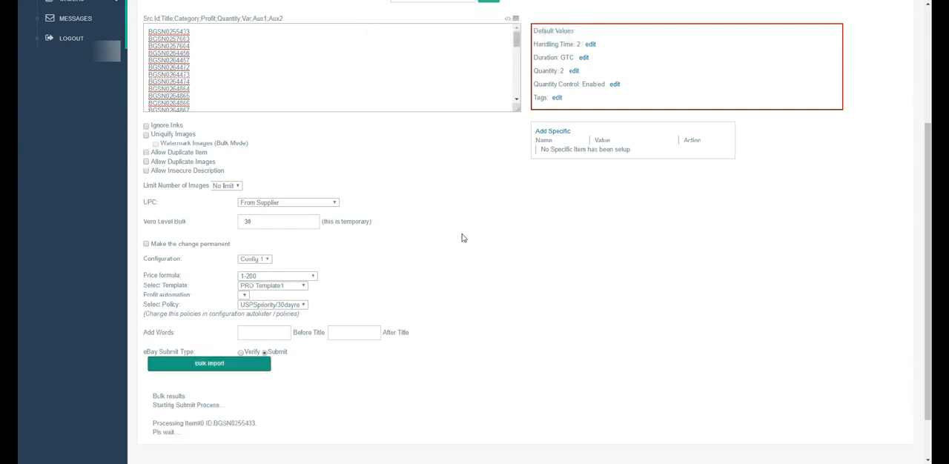
pyautogui.scroll(-2, 461, 245)
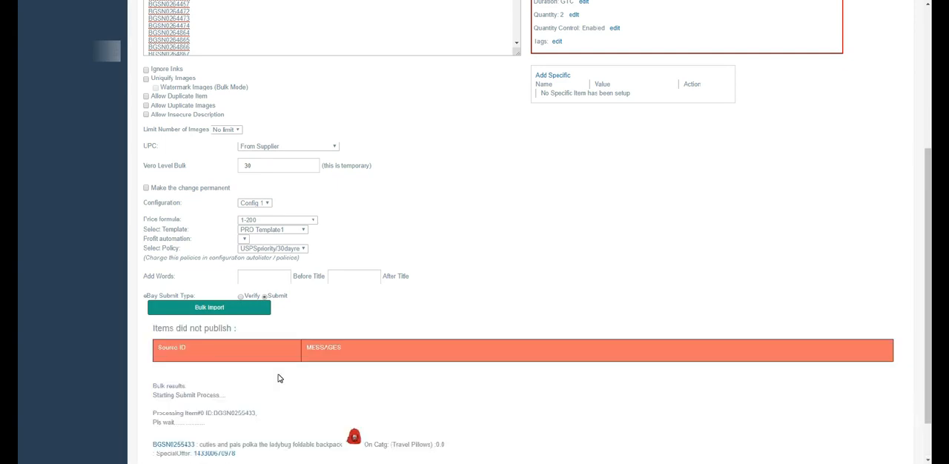
pyautogui.scroll(-1, 282, 374)
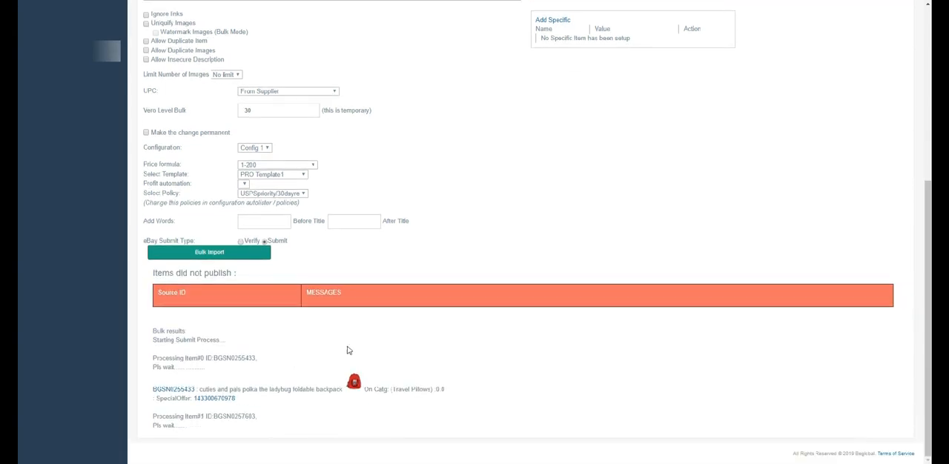
# Open the eBay listing of the first imported item and check the Ladybug Foldable Backpack's list price in the BEGLOBAL Backpacks catalog.
pyautogui.click(212, 400)
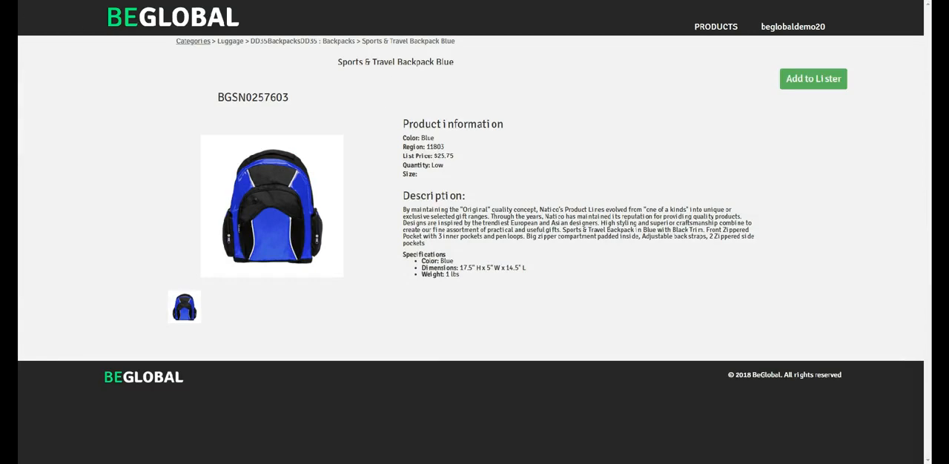
pyautogui.hotkey('alt', 'Left')
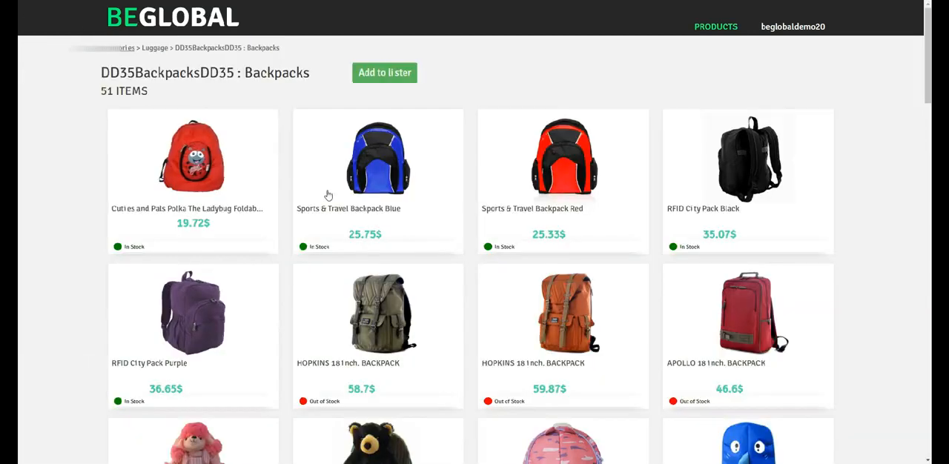
pyautogui.click(193, 209)
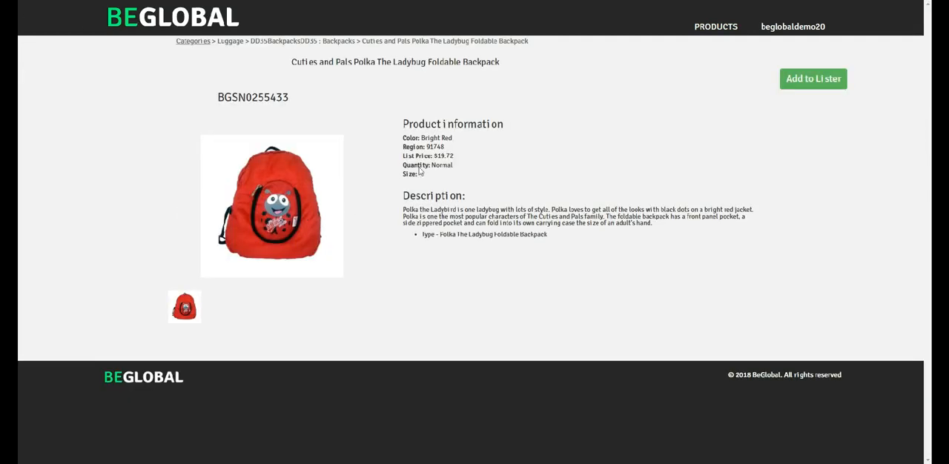
pyautogui.moveTo(454, 156); pyautogui.dragTo(435, 157)
pyautogui.hotkey('ctrl', 'Tab')
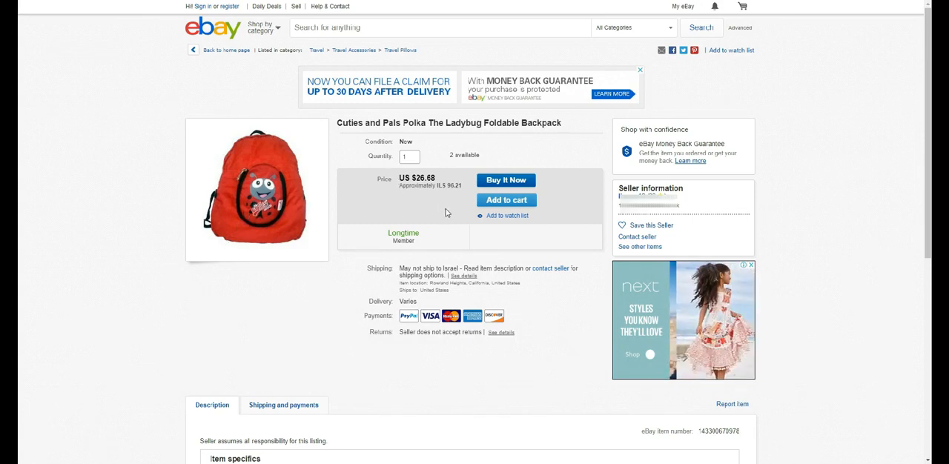
# Switch to Calculator beside the eBay listing and compute 26.68 × 0.85.
pyautogui.hotkey('alt', 'Tab')
pyautogui.moveTo(402, 105); pyautogui.dragTo(723, 161)
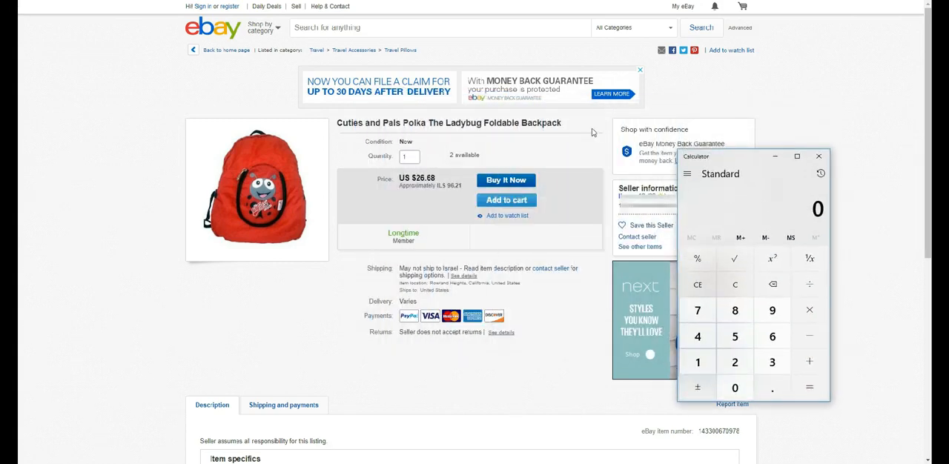
pyautogui.write('26.68')
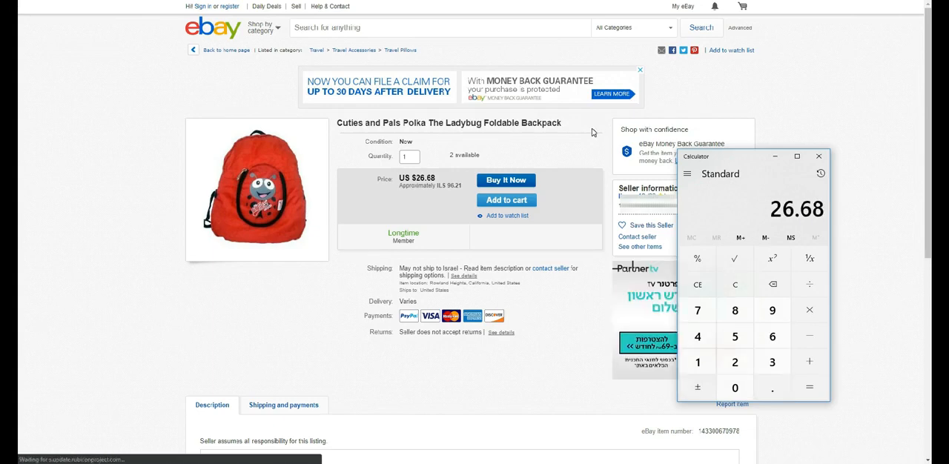
pyautogui.press('*')
pyautogui.write('0')
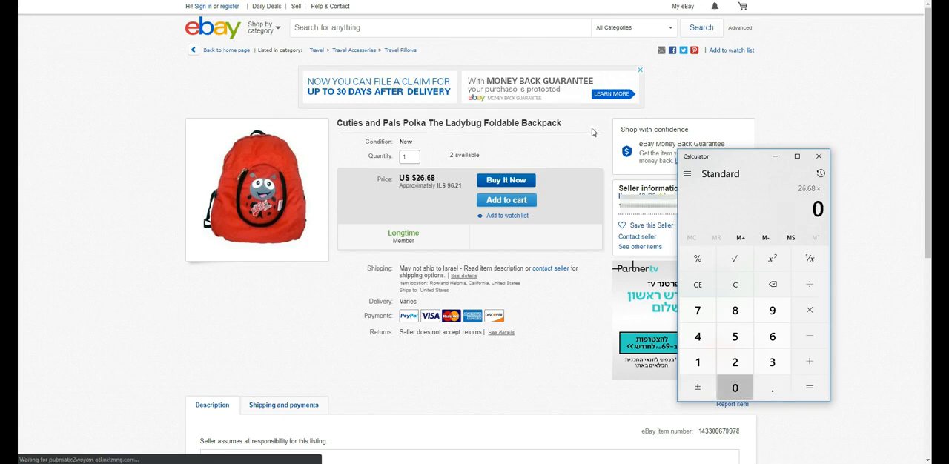
pyautogui.write('.85')
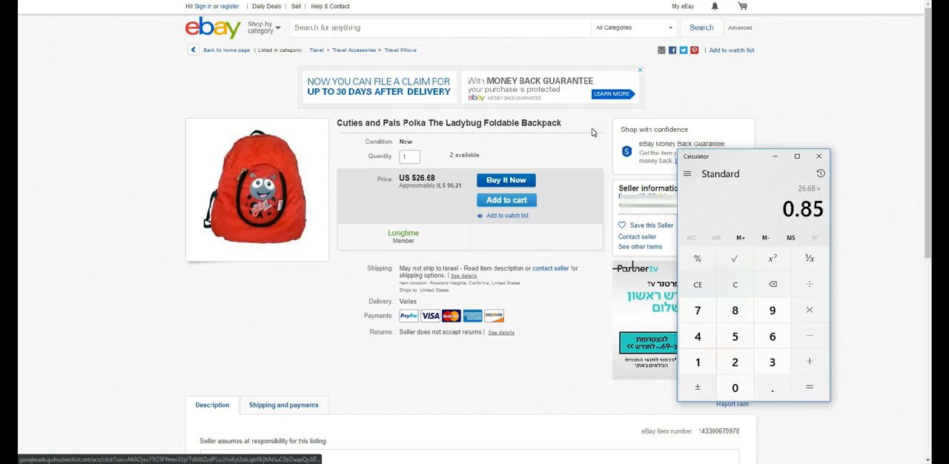
pyautogui.press('Return')
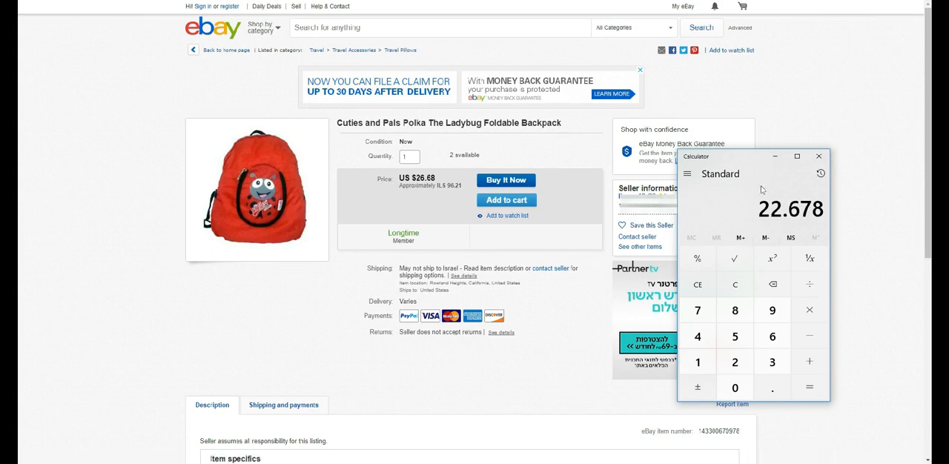
# Compare the calculated amount with the Ladybug Foldable Backpack's BEGLOBAL list price and return to its eBay listing.
pyautogui.moveTo(749, 160); pyautogui.dragTo(651, 128)
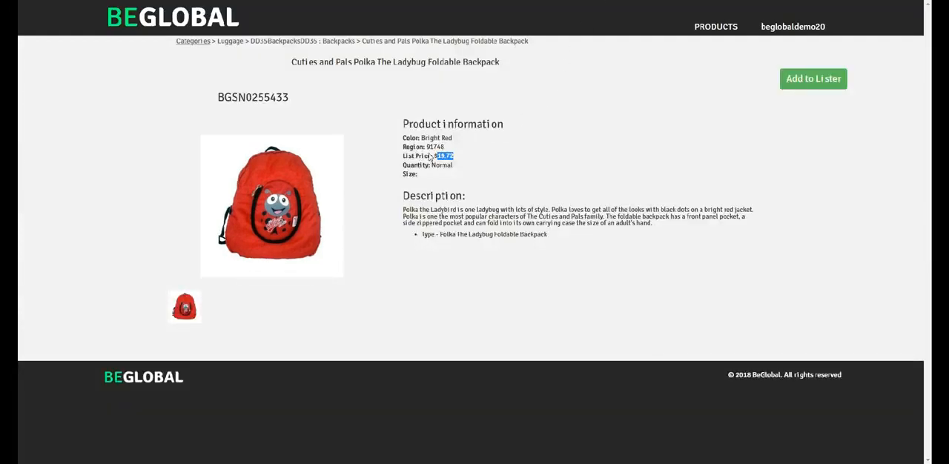
pyautogui.click(463, 166)
pyautogui.hotkey('ctrl', 'Tab')
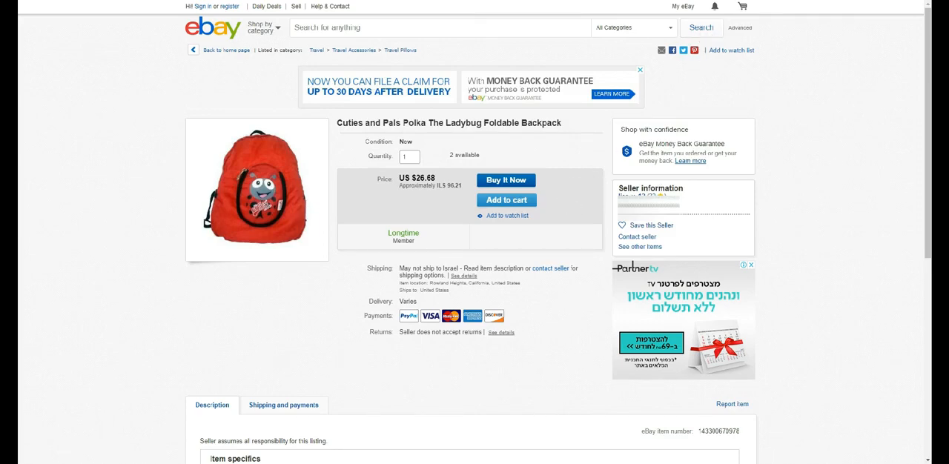
# Go back to the BEGLOBAL page of the Lighthouse 9x12 Document Album and add the product to the lister.
pyautogui.hotkey('ctrl', 'shift', 'Tab')
pyautogui.hotkey('ctrl', 'shift', 'Tab')
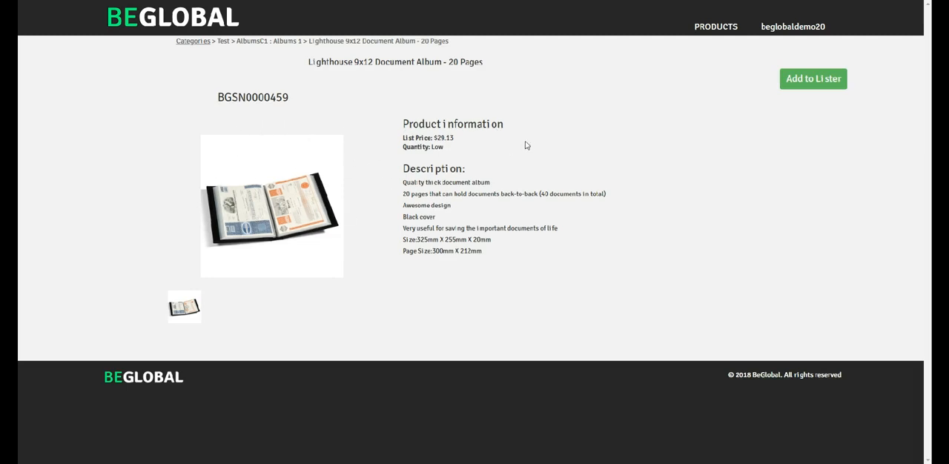
pyautogui.click(814, 80)
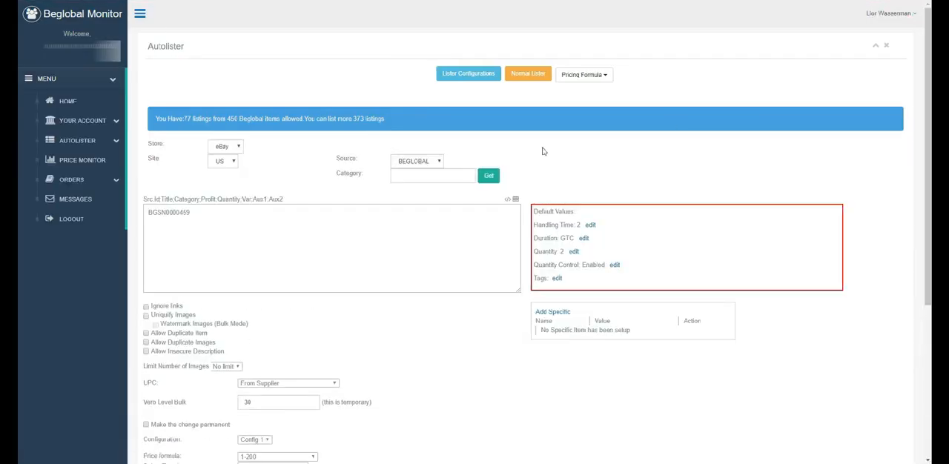
# Set the album listing's price formula to "Do not use price formula".
pyautogui.scroll(-3, 318, 311)
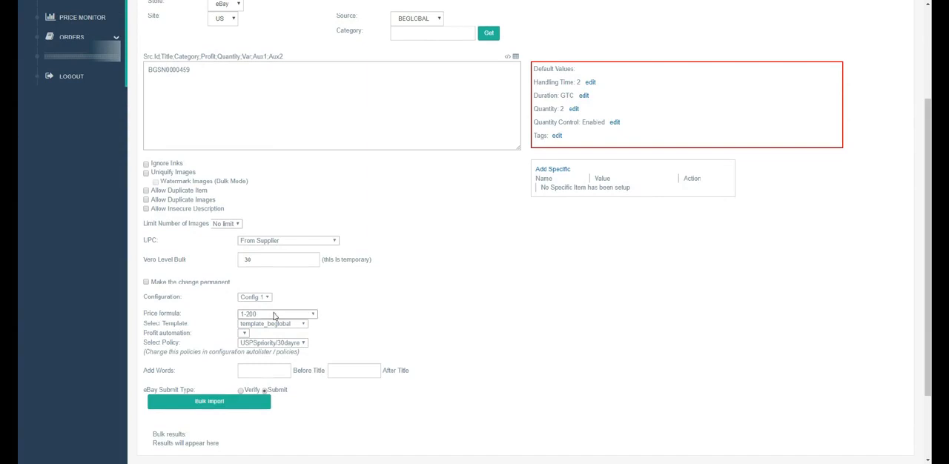
pyautogui.click(186, 312)
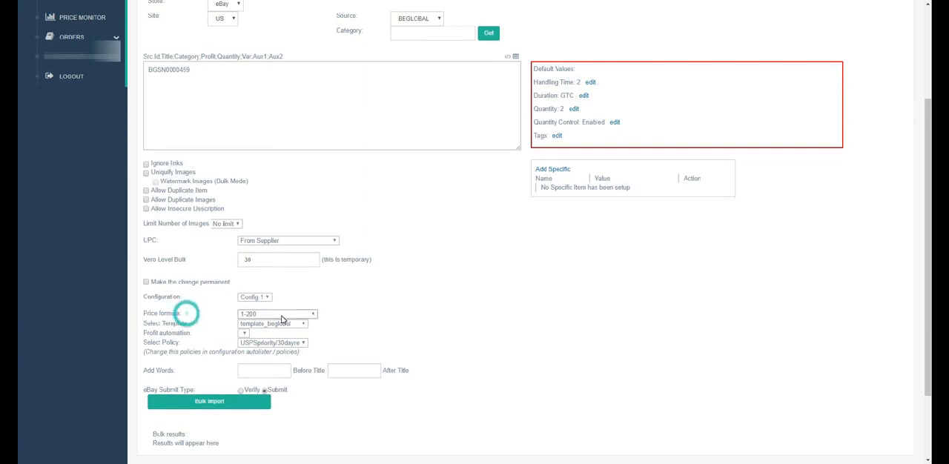
pyautogui.click(281, 315)
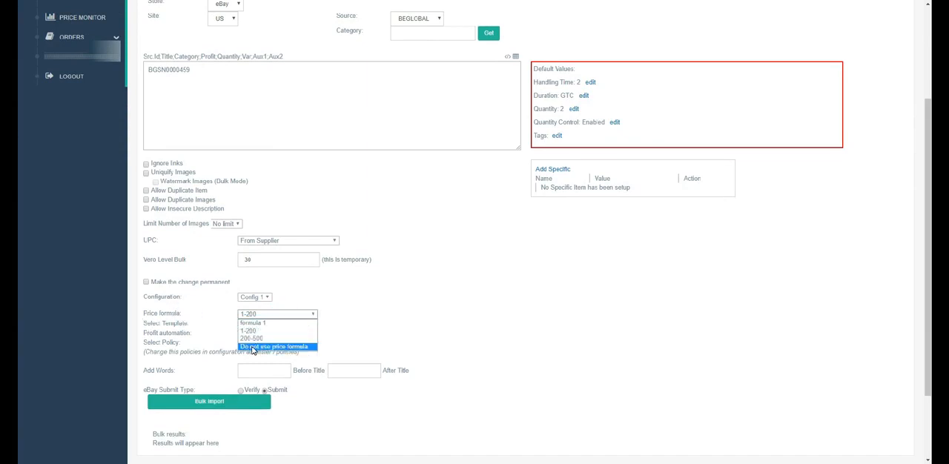
pyautogui.click(252, 347)
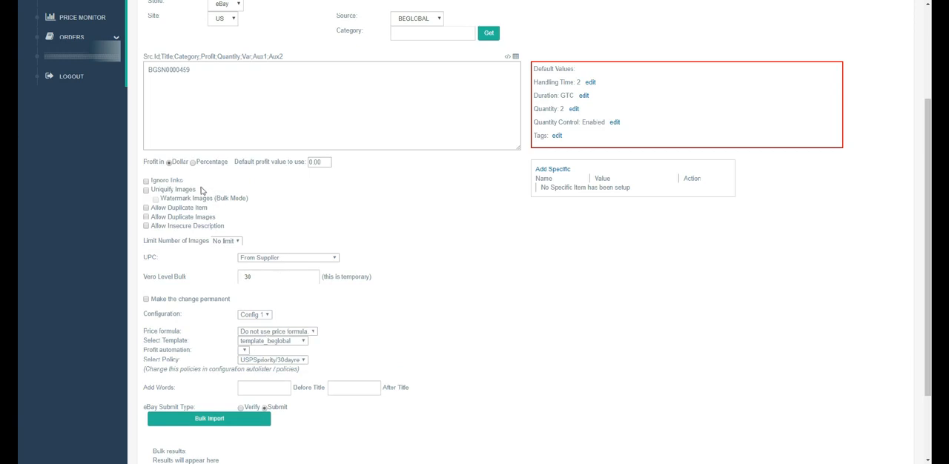
# Set the default profit for the album listing to 5, with the profit in Dollar.
pyautogui.click(169, 163)
pyautogui.click(193, 164)
pyautogui.click(169, 163)
pyautogui.doubleClick(317, 162)
pyautogui.write('5')
pyautogui.click(414, 209)
pyautogui.click(265, 337)
pyautogui.click(257, 362)
pyautogui.click(169, 163)
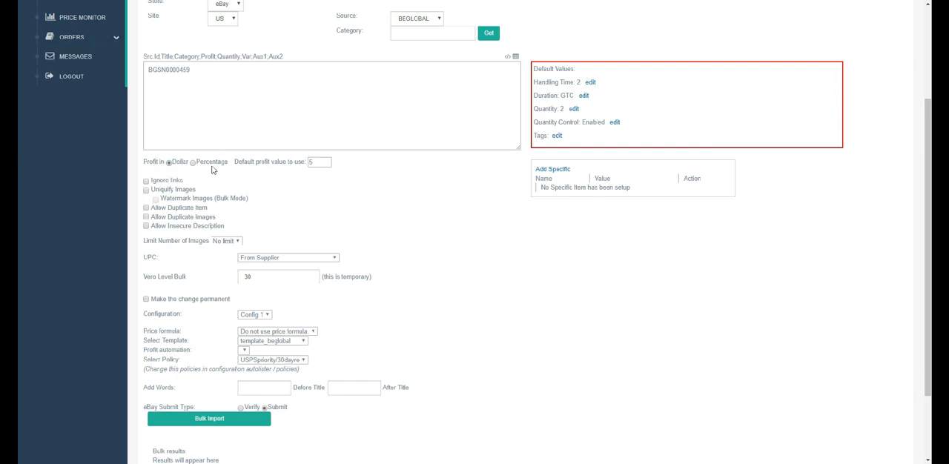
# Change the album listing's profit type to Percentage and set the default profit value to 30.
pyautogui.click(193, 163)
pyautogui.doubleClick(318, 163)
pyautogui.write('30')
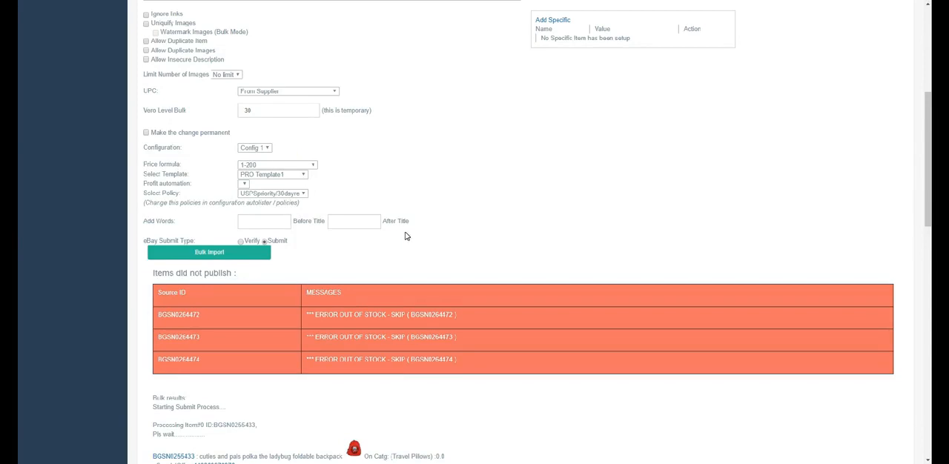
# Return to the Backpacks bulk import and examine the unpublished items and the results of each processed item.
pyautogui.scroll(-3, 409, 235)
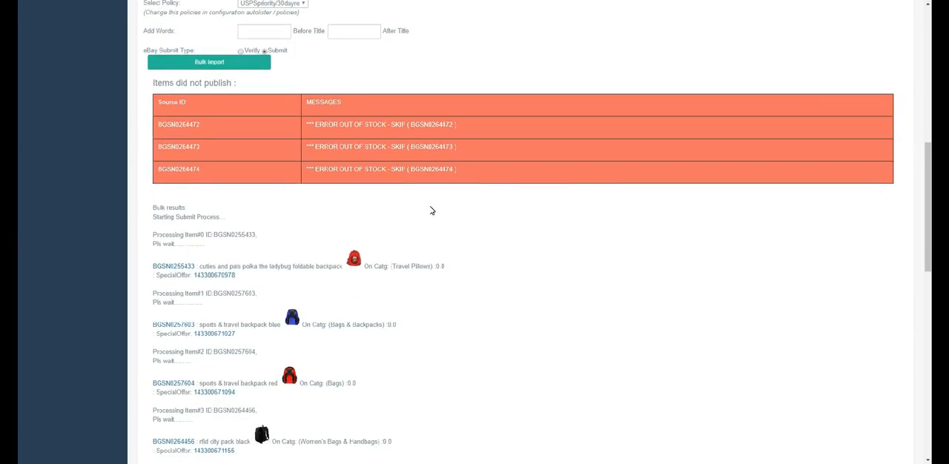
pyautogui.scroll(1, 429, 219)
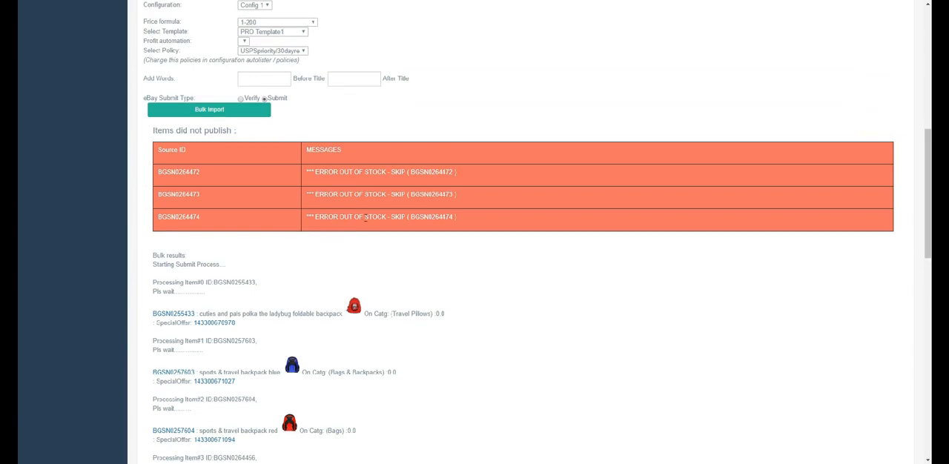
pyautogui.scroll(-2, 374, 219)
pyautogui.scroll(-4, 374, 220)
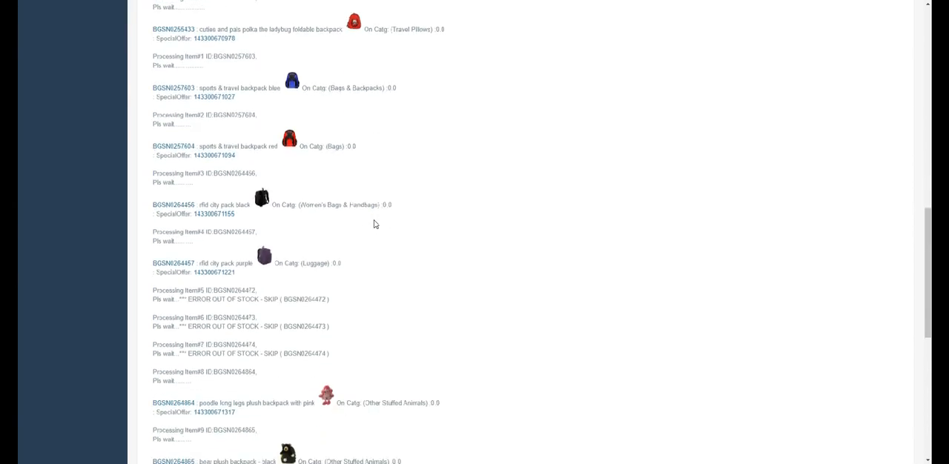
pyautogui.scroll(-6, 312, 348)
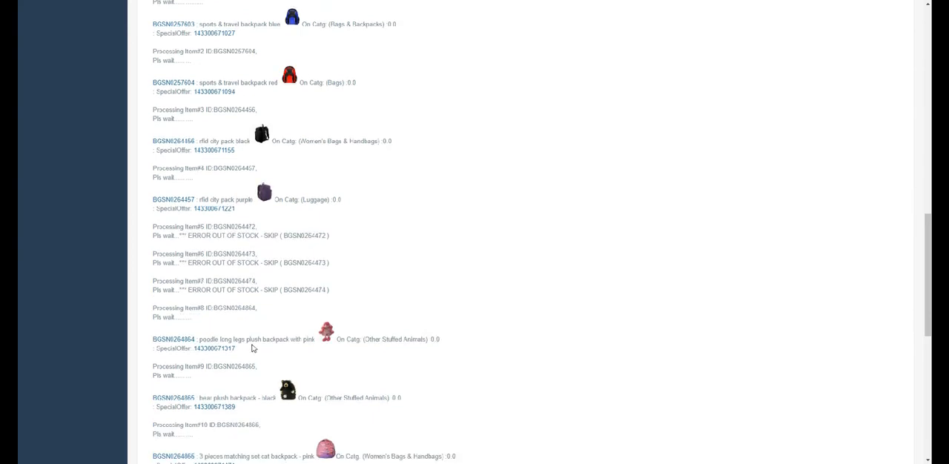
pyautogui.scroll(-5, 256, 316)
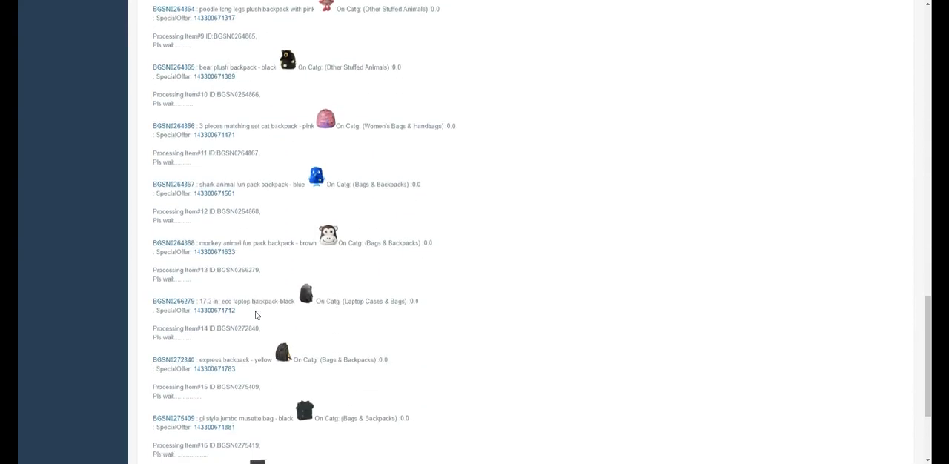
pyautogui.scroll(-1, 256, 314)
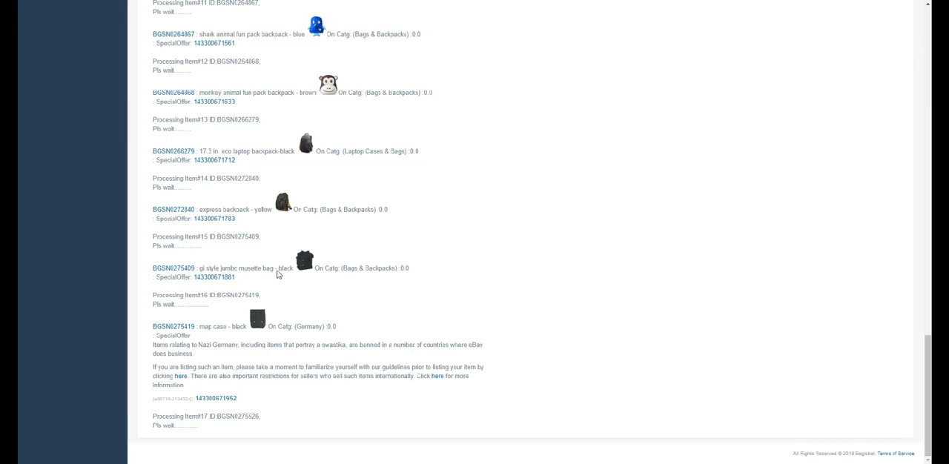
# Open the eBay listing of the black bear plush backpack from the bulk results.
pyautogui.scroll(1, 277, 273)
pyautogui.scroll(7, 286, 270)
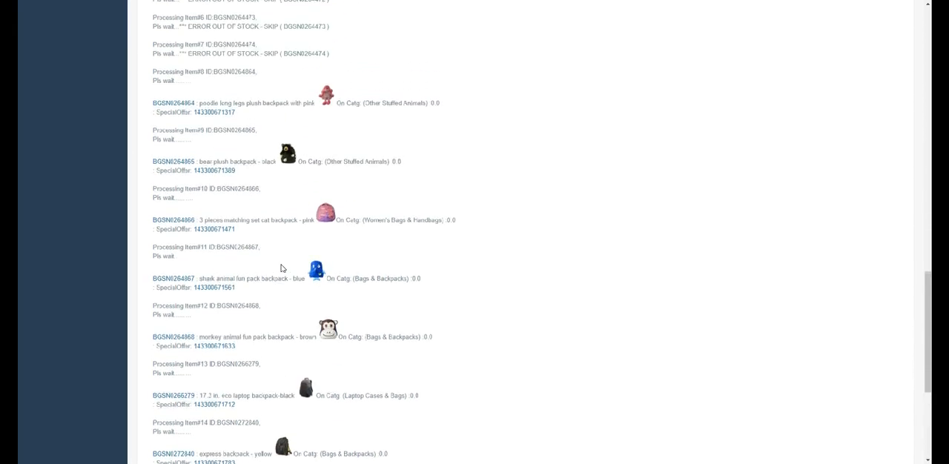
pyautogui.scroll(-2, 295, 276)
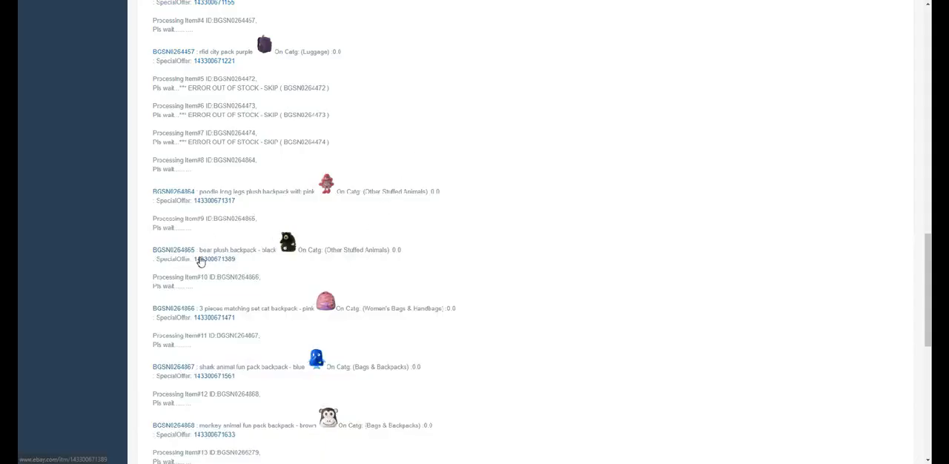
pyautogui.click(199, 258)
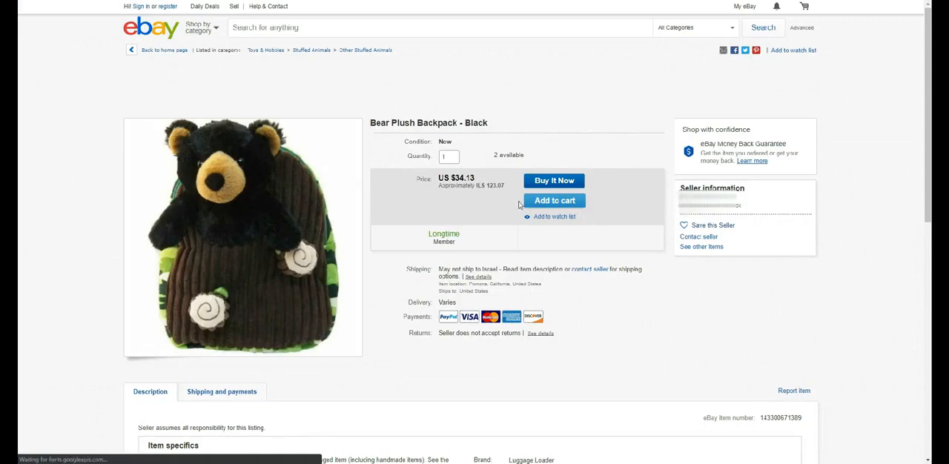